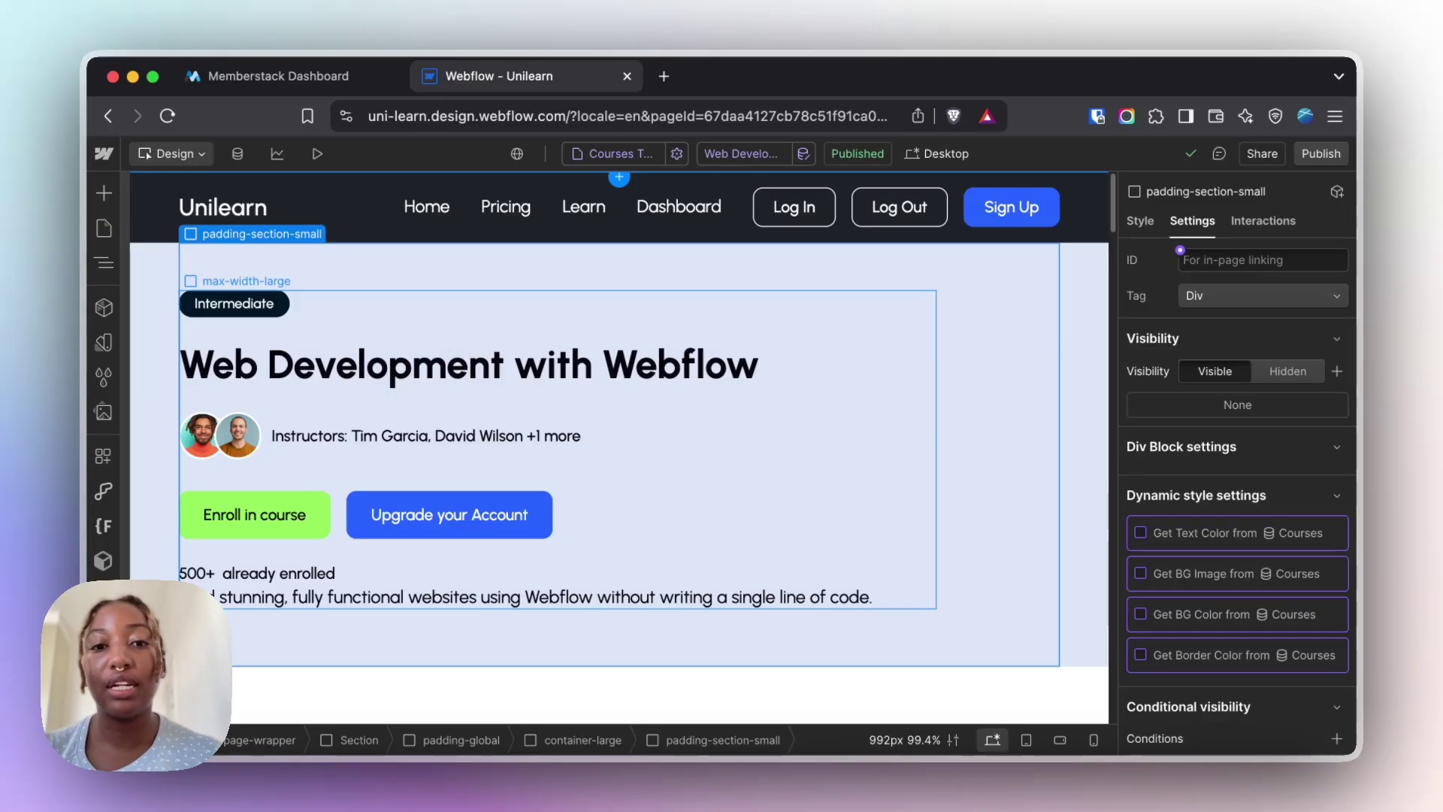
- Inspect the ms-code-enroll custom attribute on the course header's Enroll in course button, including the Courses field its value is bound to
{"action": "scroll", "coordinate": [319, 328], "scroll_direction": "down", "scroll_amount": 10}
{"action": "scroll", "coordinate": [320, 328], "scroll_direction": "down", "scroll_amount": 15}
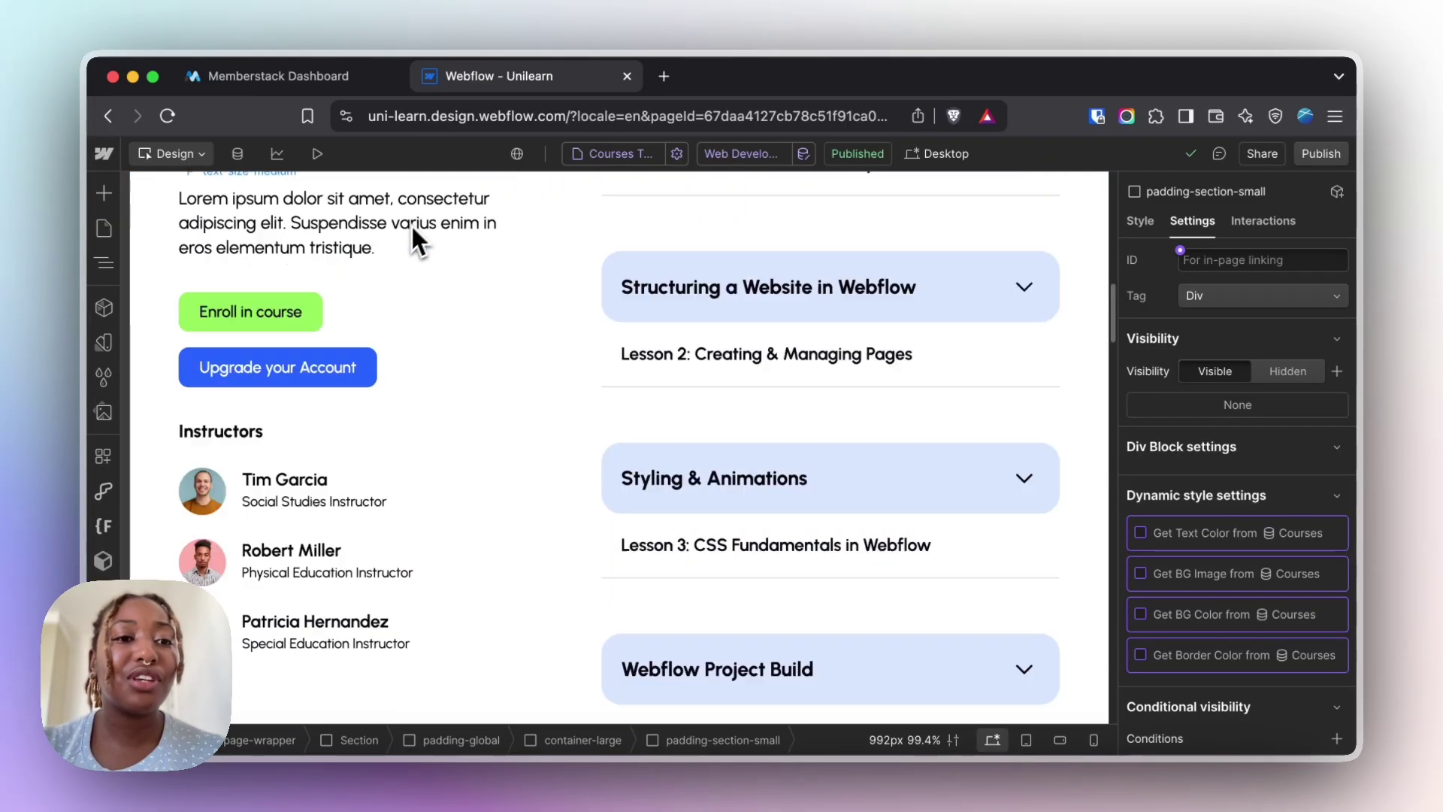
{"action": "scroll", "coordinate": [478, 345], "scroll_direction": "up", "scroll_amount": 20}
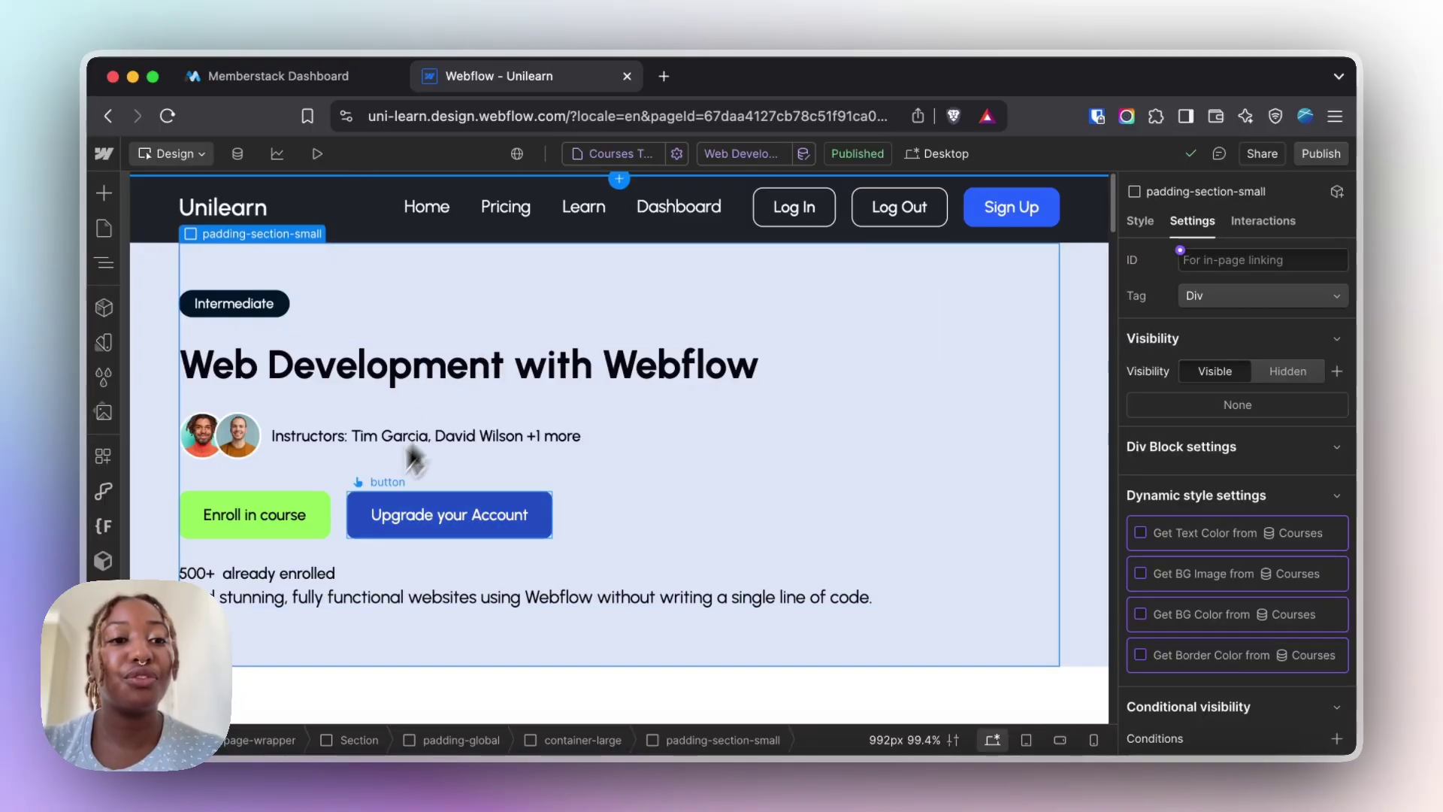
{"action": "left_click", "coordinate": [305, 508]}
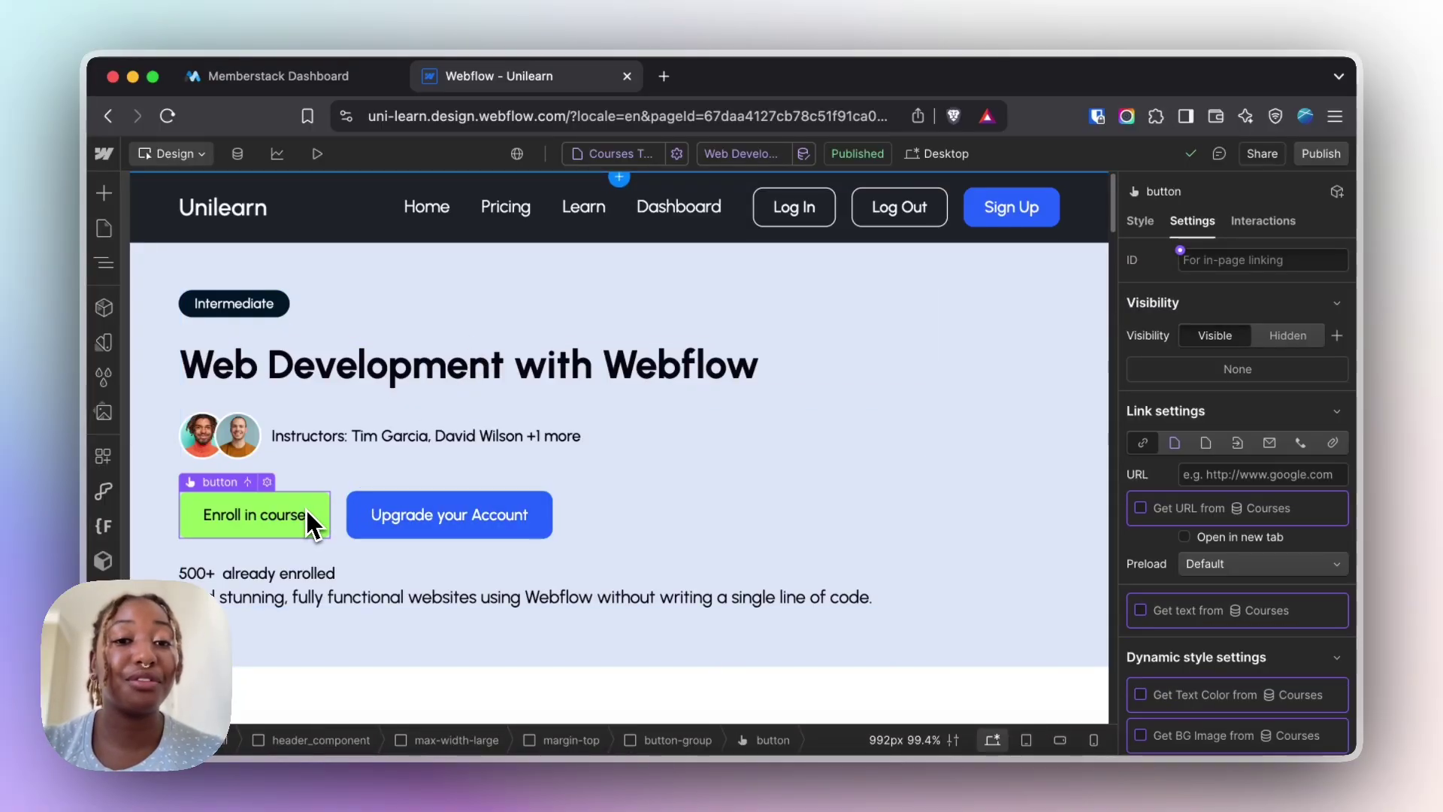
{"action": "scroll", "coordinate": [1317, 393], "scroll_direction": "down", "scroll_amount": 10}
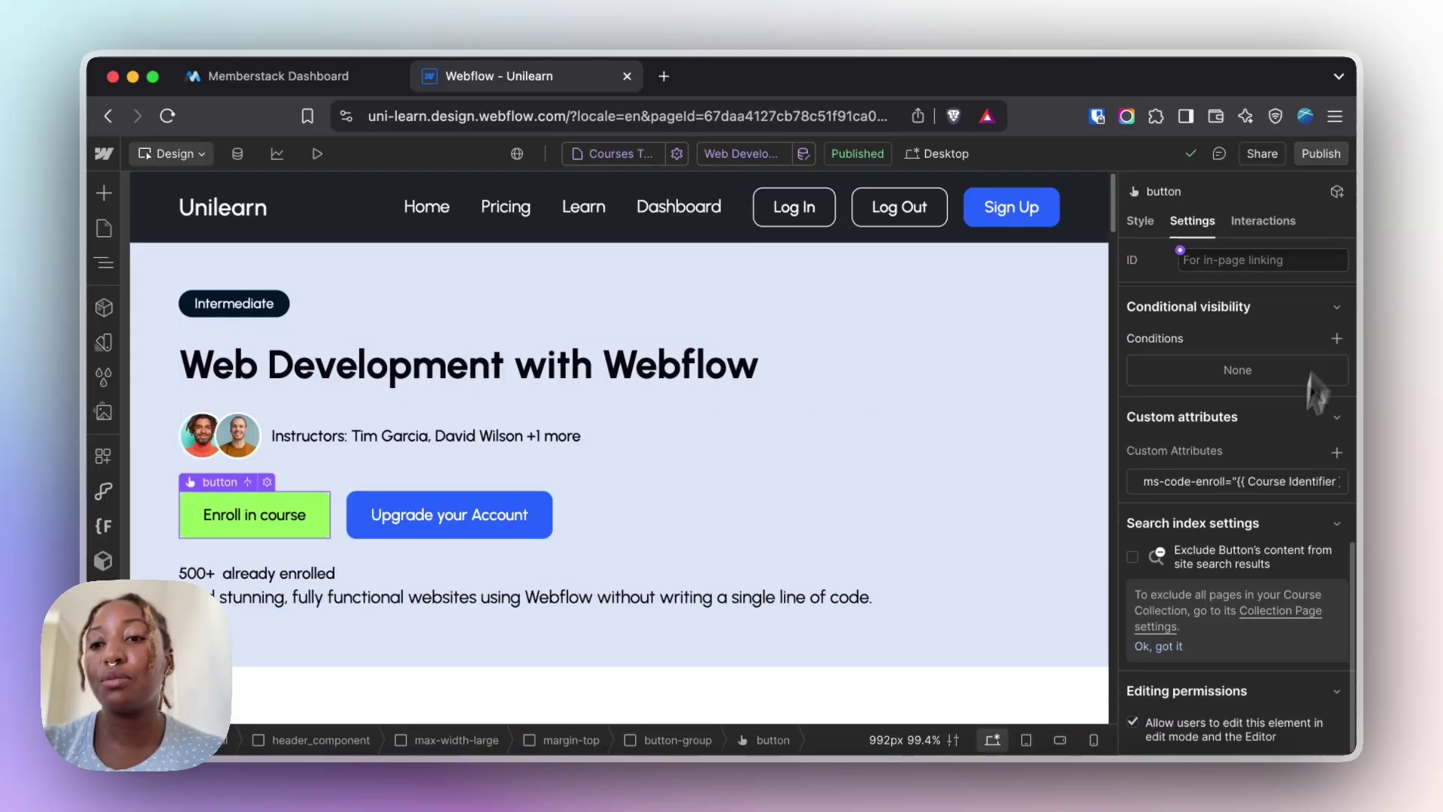
{"action": "left_click", "coordinate": [1203, 483]}
{"action": "left_click", "coordinate": [1277, 579]}
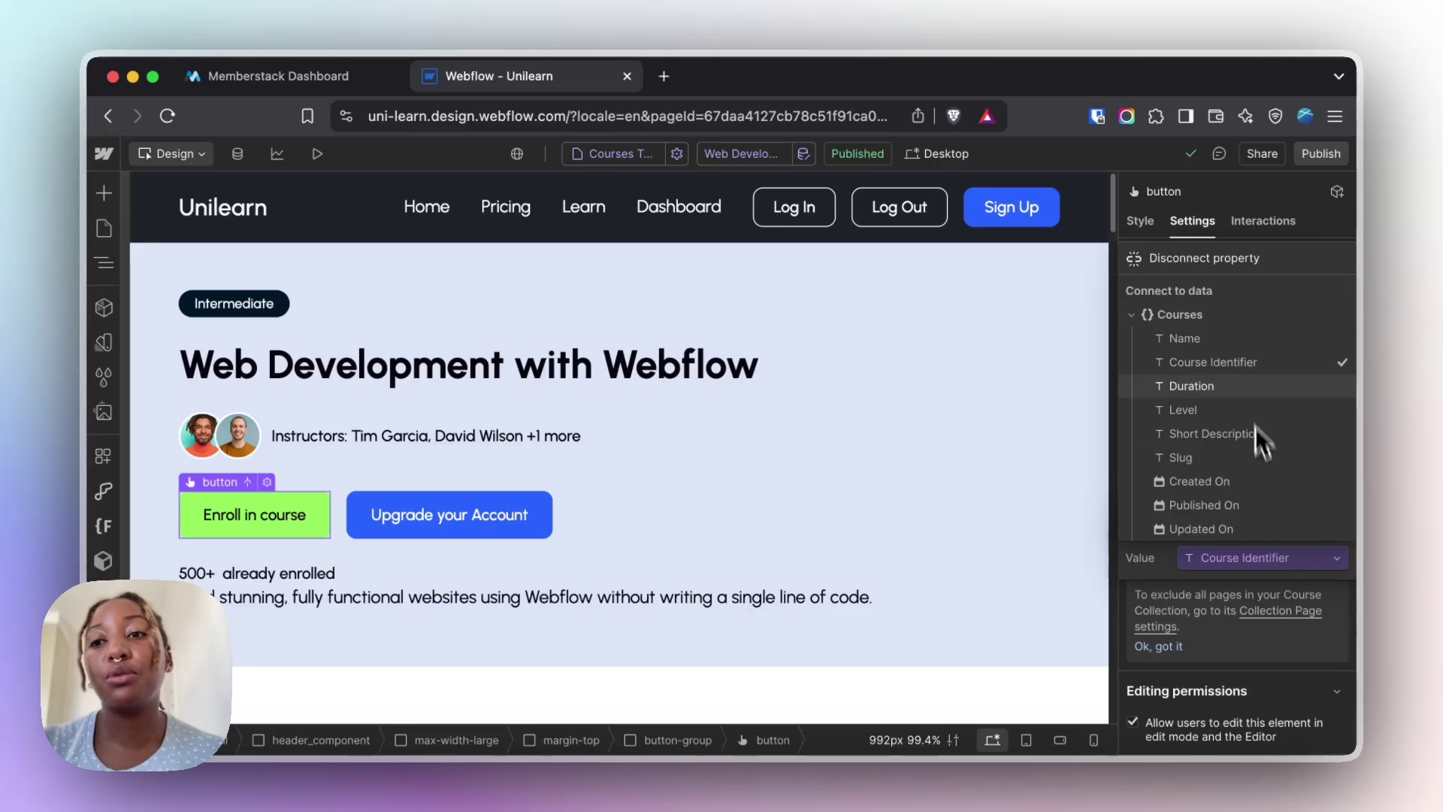
{"action": "left_click", "coordinate": [1241, 201]}
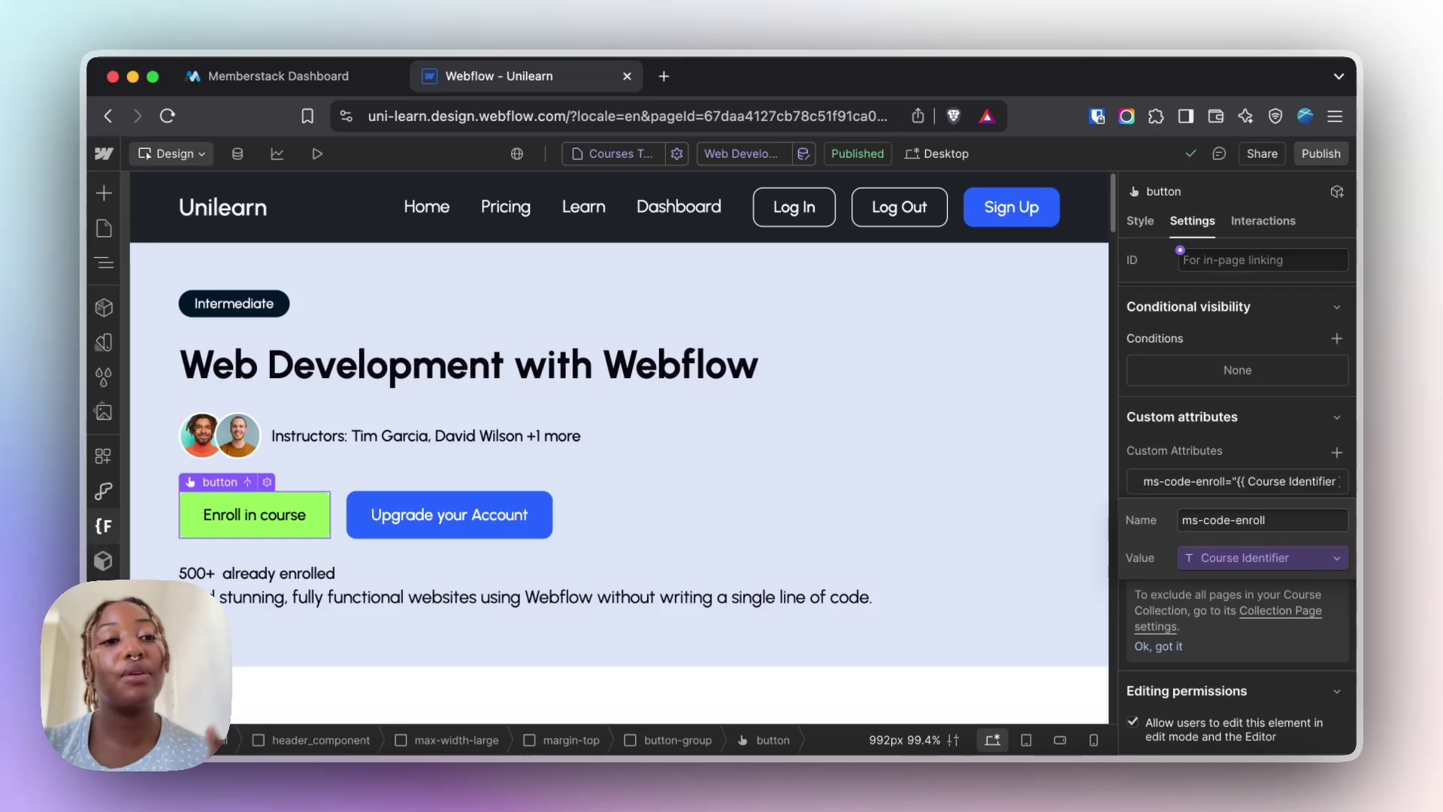
- Open the Finsweet extension's Custom Code and go to the site's Footer Code
{"action": "left_click", "coordinate": [104, 228]}
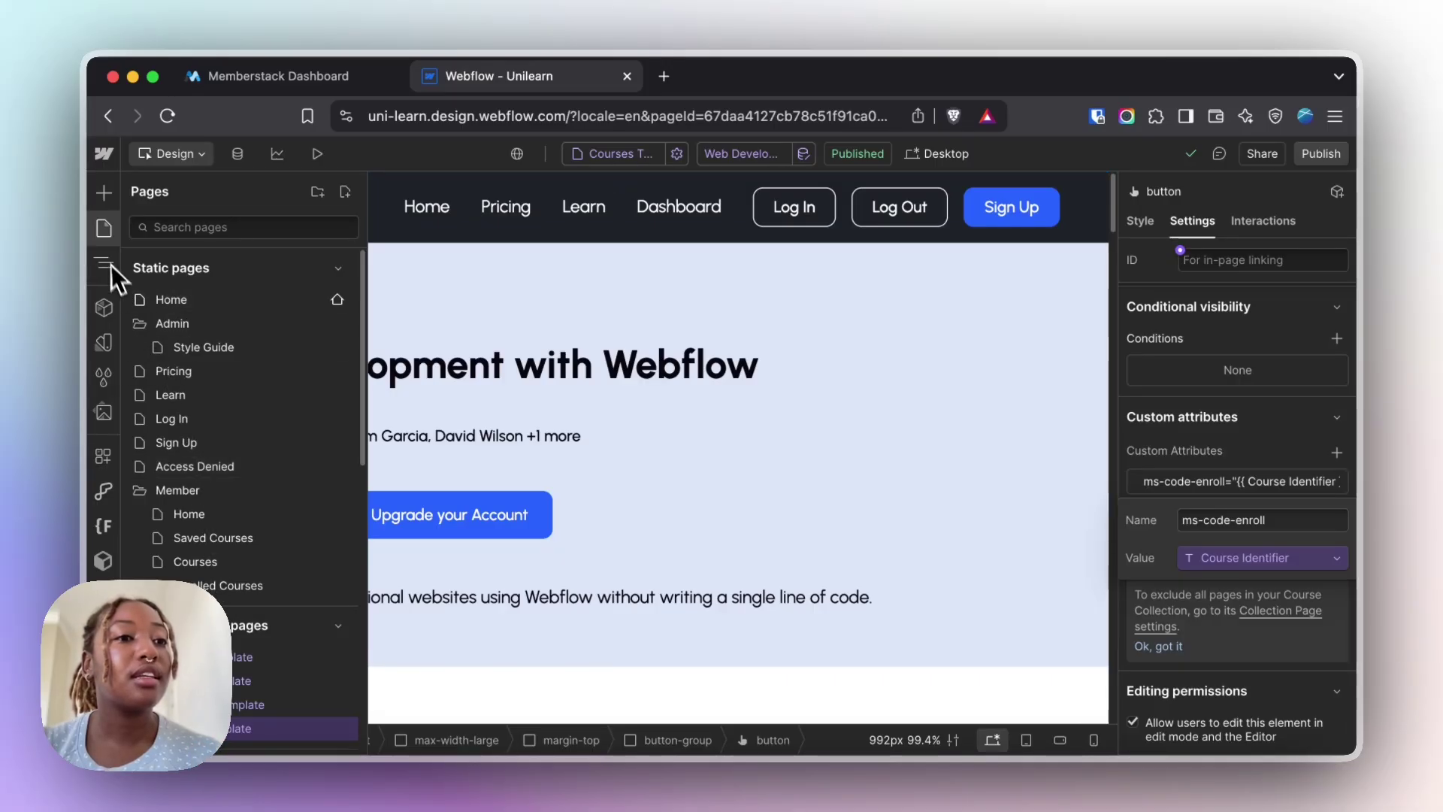
{"action": "left_click", "coordinate": [104, 525]}
{"action": "left_click", "coordinate": [222, 451]}
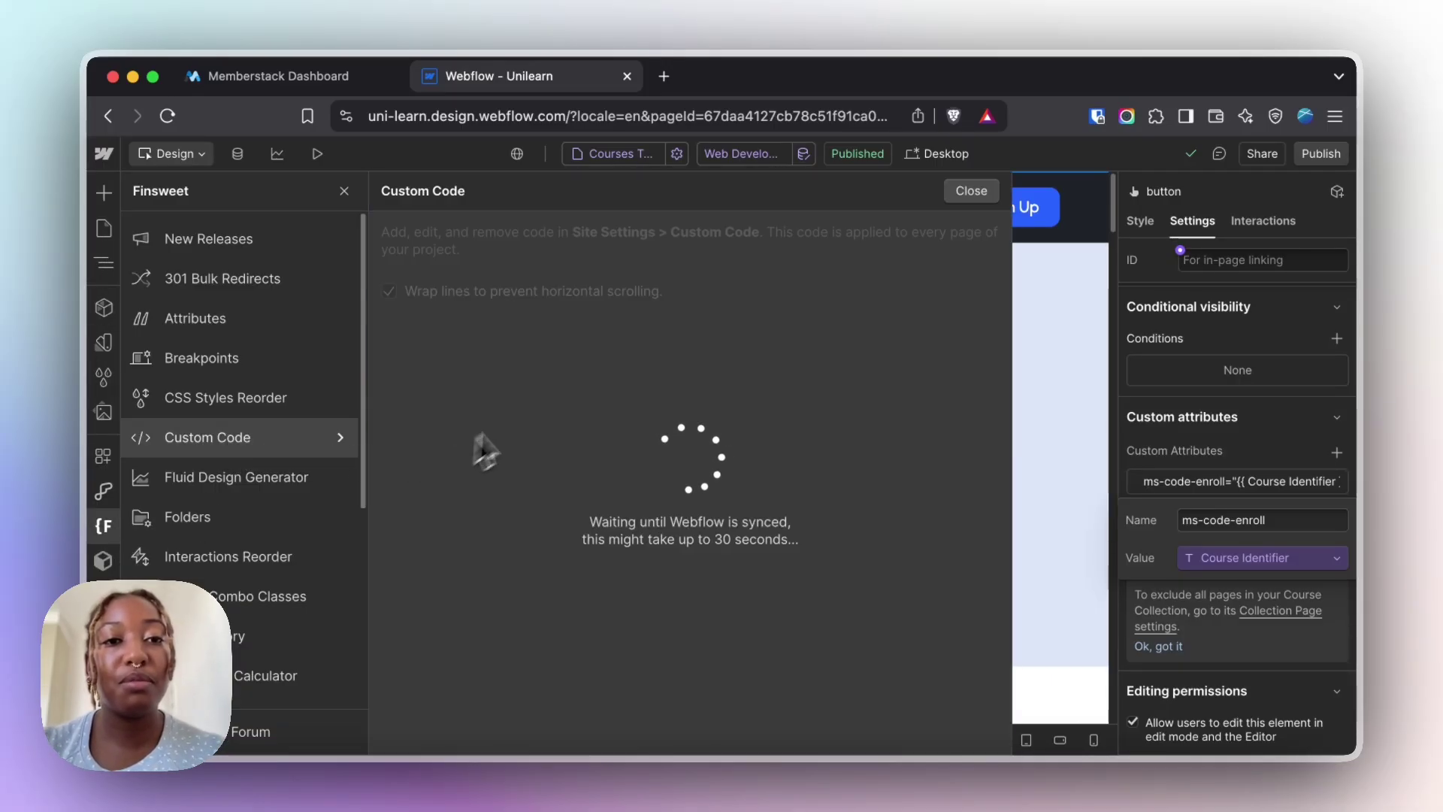
{"action": "scroll", "coordinate": [516, 289], "scroll_direction": "down", "scroll_amount": 5}
{"action": "scroll", "coordinate": [532, 460], "scroll_direction": "down", "scroll_amount": 1}
{"action": "scroll", "coordinate": [530, 458], "scroll_direction": "up", "scroll_amount": 1}
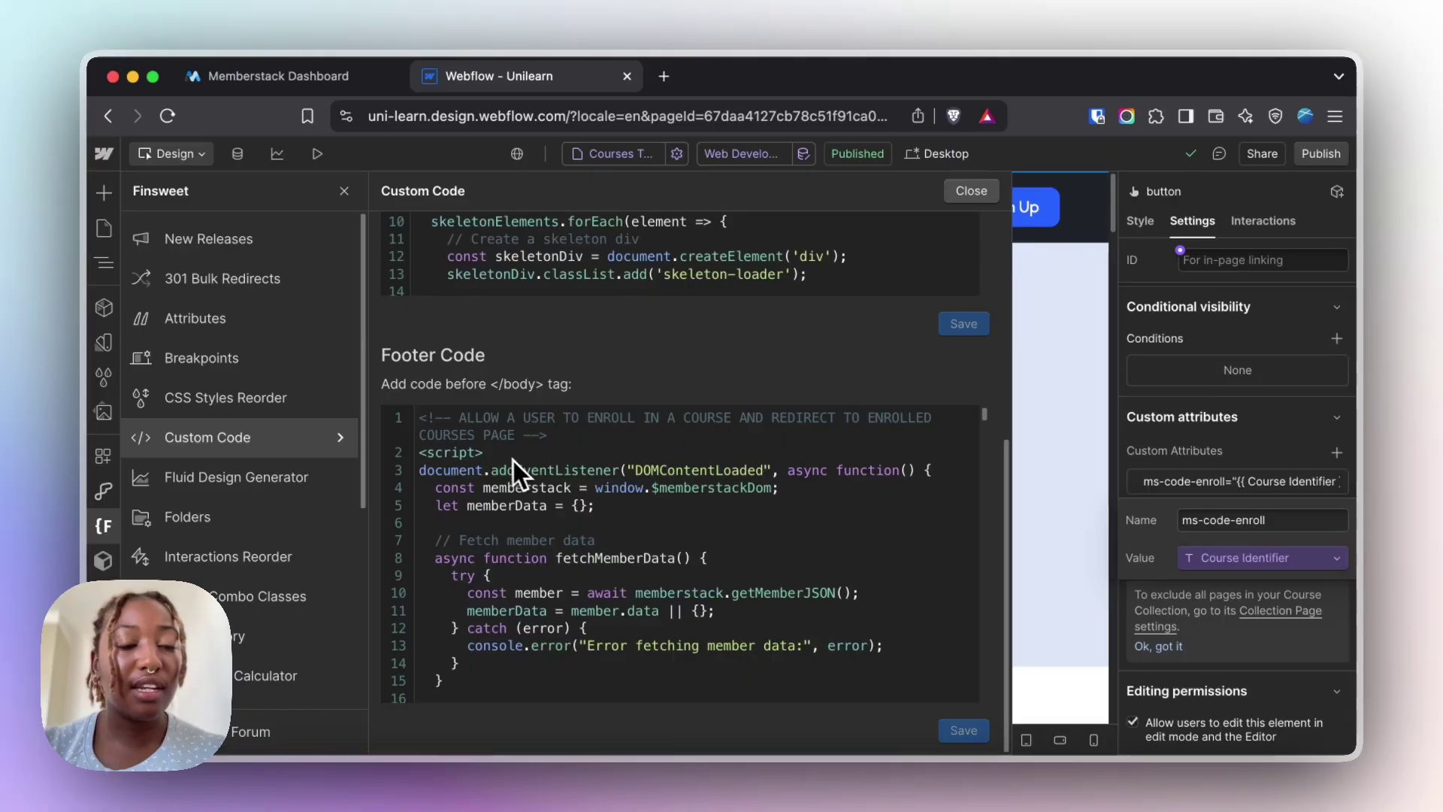
- Examine the course enrollment script in the Footer Code, including its redirect and enrolled-state handling, and close the Finsweet extension
{"action": "scroll", "coordinate": [505, 460], "scroll_direction": "down", "scroll_amount": 10}
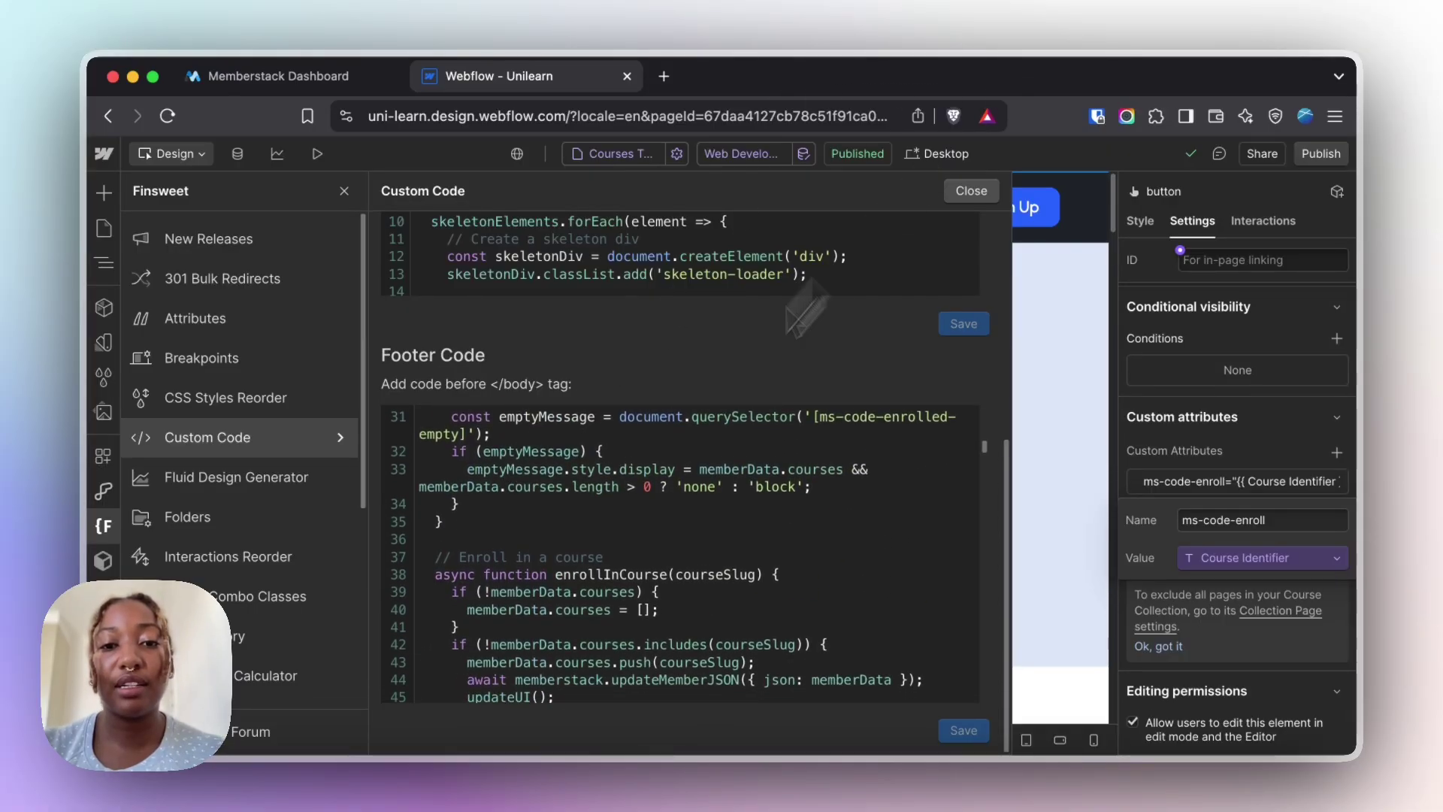
{"action": "scroll", "coordinate": [704, 489], "scroll_direction": "down", "scroll_amount": 5}
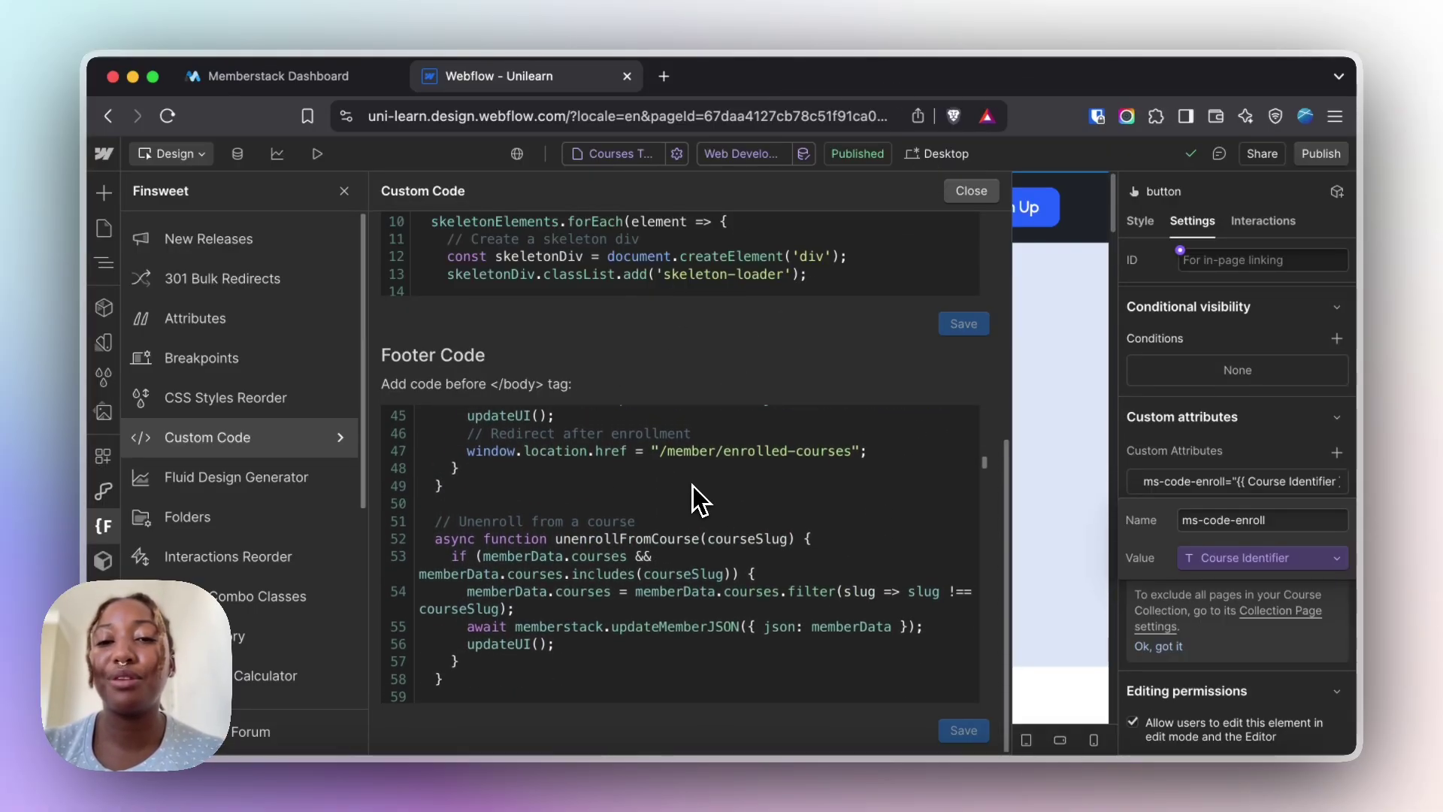
{"action": "scroll", "coordinate": [691, 486], "scroll_direction": "up", "scroll_amount": 1}
{"action": "left_click_drag", "start_coordinate": [670, 486], "coordinate": [857, 490]}
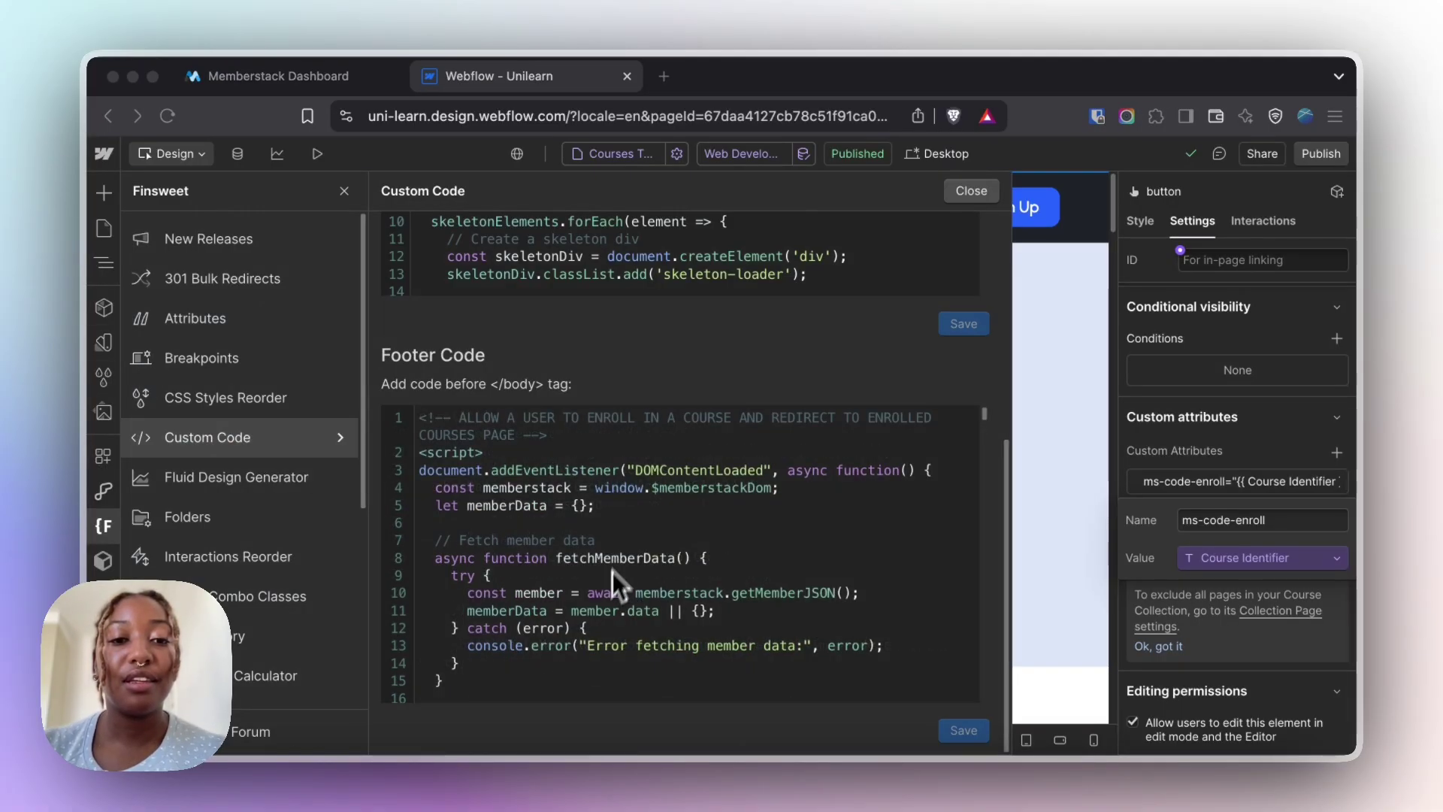
{"action": "scroll", "coordinate": [669, 511], "scroll_direction": "down", "scroll_amount": 2}
{"action": "scroll", "coordinate": [685, 496], "scroll_direction": "down", "scroll_amount": 10}
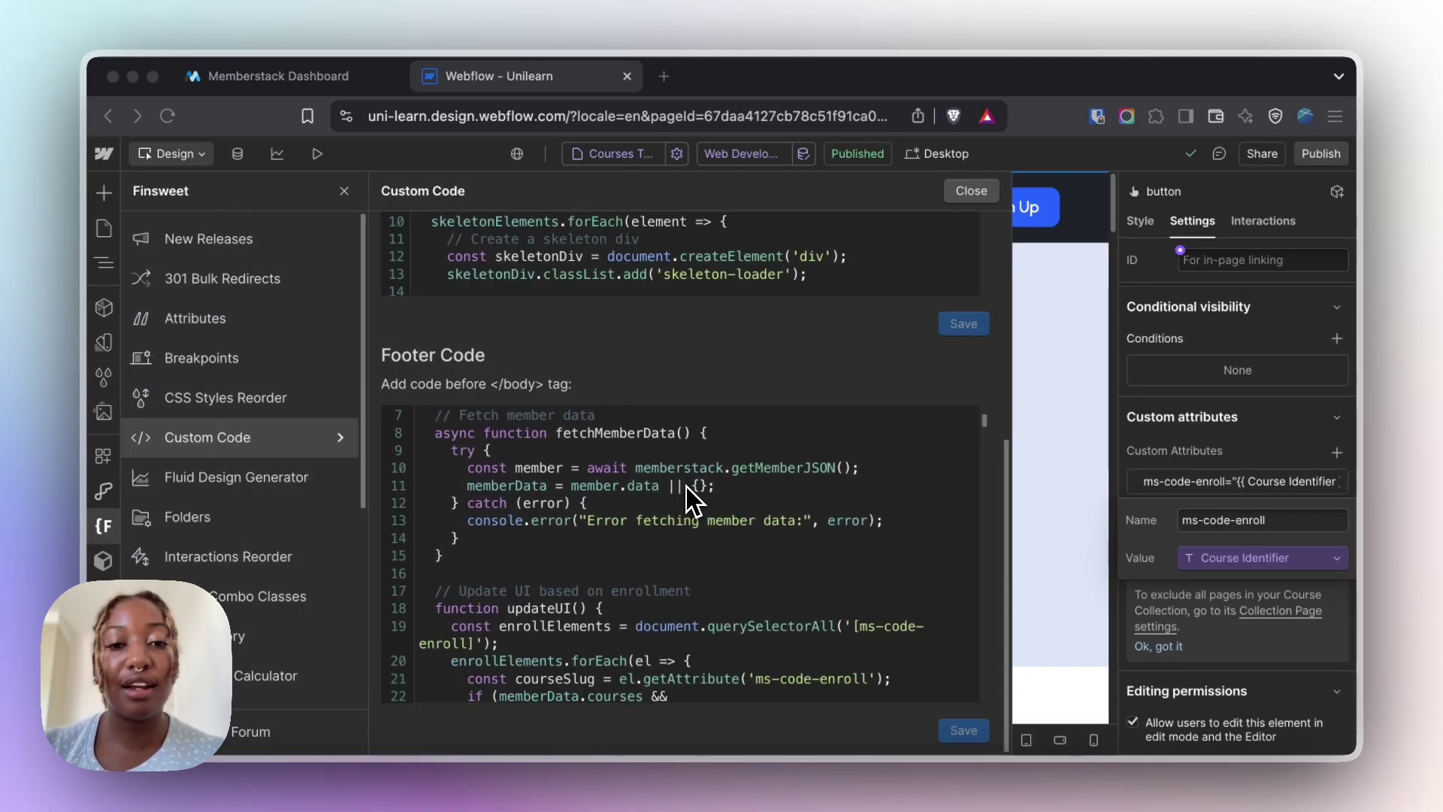
{"action": "scroll", "coordinate": [687, 488], "scroll_direction": "up", "scroll_amount": 2}
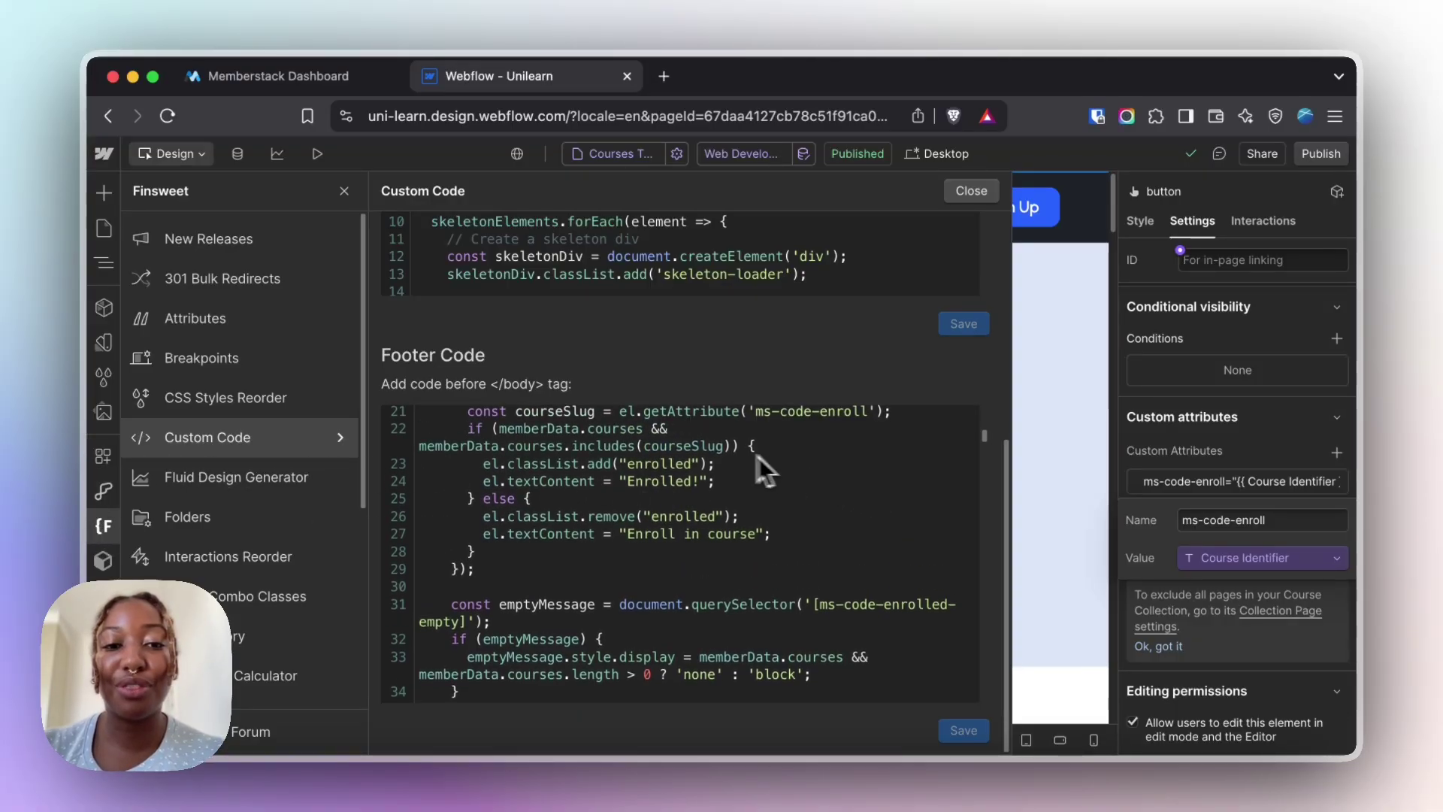
{"action": "scroll", "coordinate": [759, 457], "scroll_direction": "down", "scroll_amount": 1}
{"action": "left_click", "coordinate": [103, 526]}
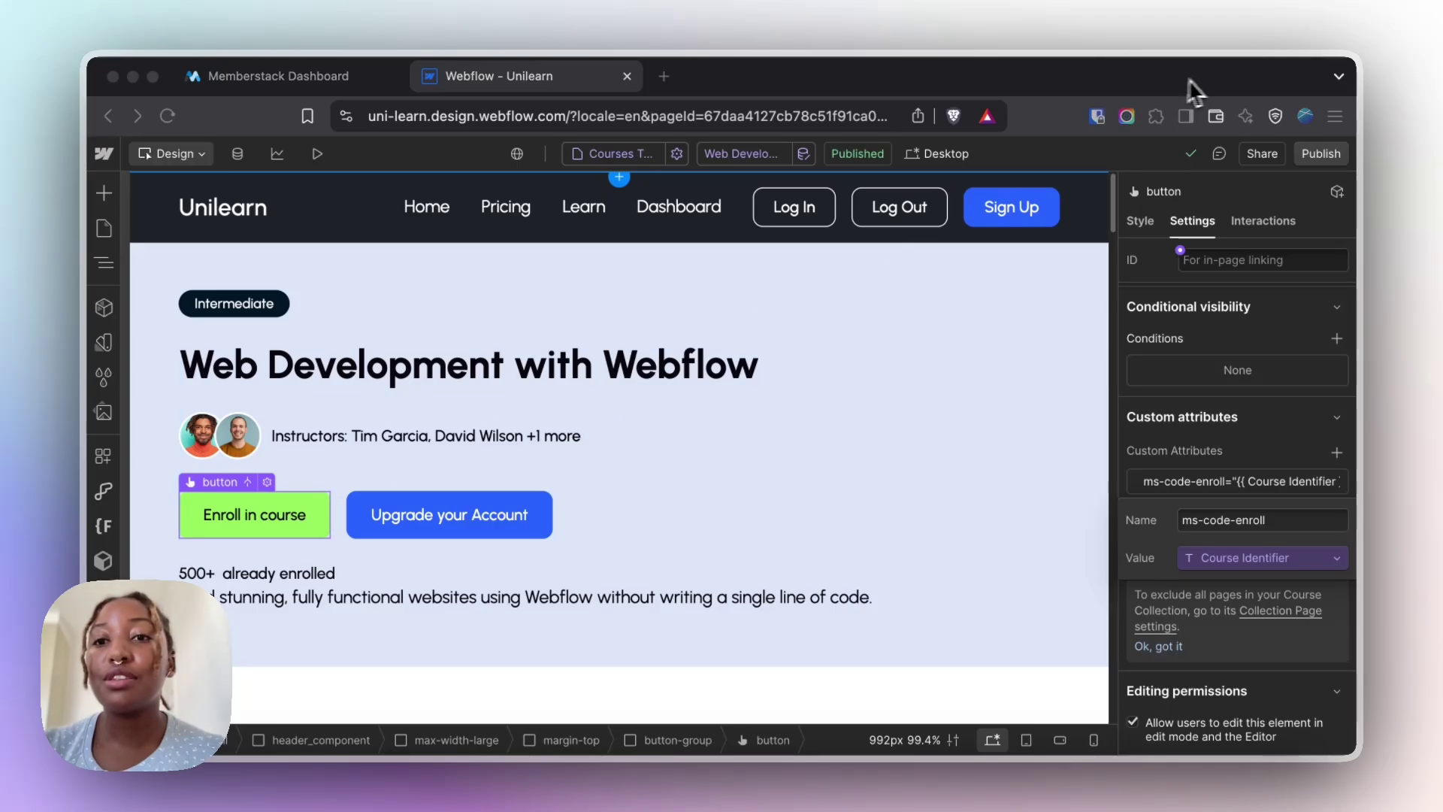
- Show the style classes applied to the header's Enroll in course button
{"action": "left_click", "coordinate": [1150, 236]}
{"action": "left_click", "coordinate": [1142, 222]}
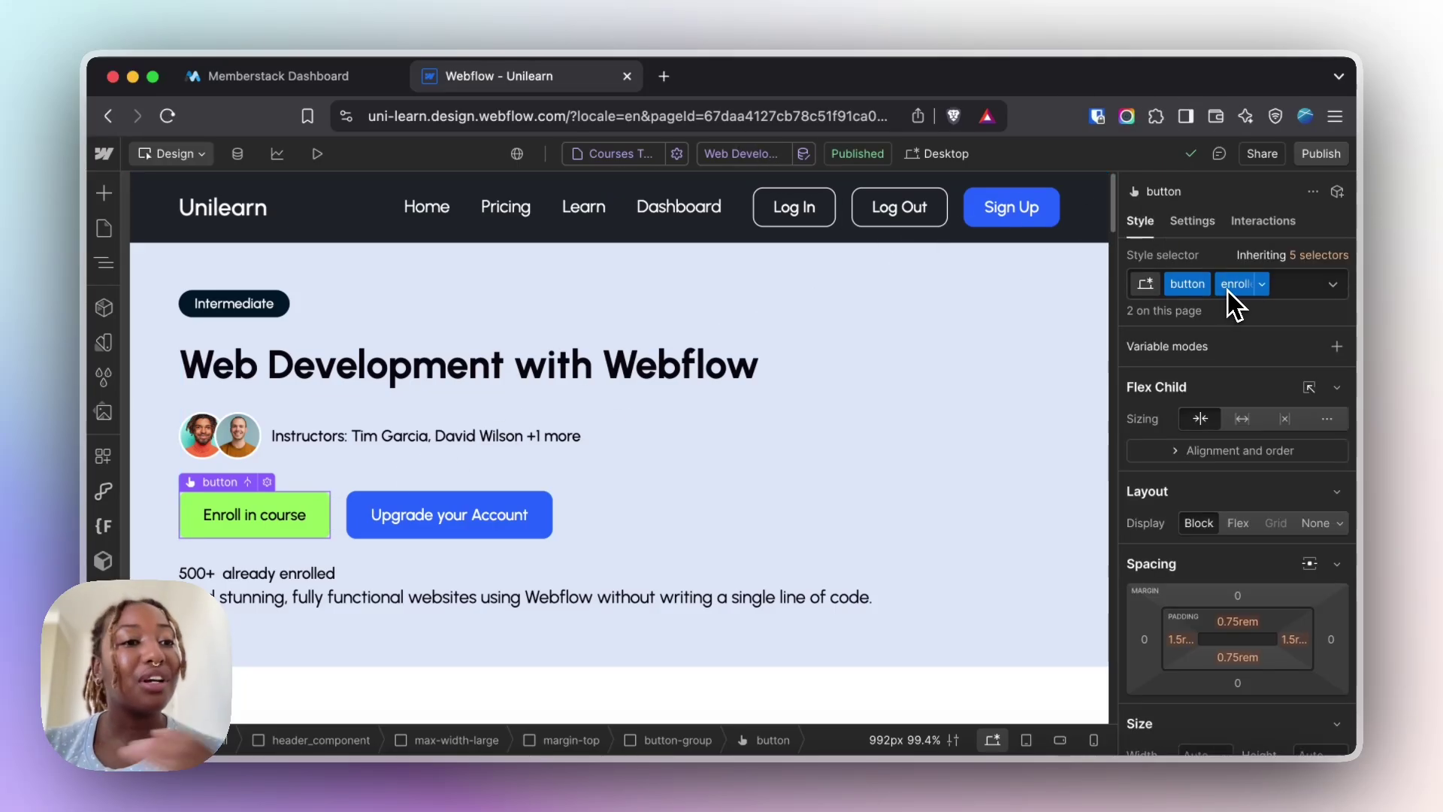
{"action": "left_click", "coordinate": [110, 378]}
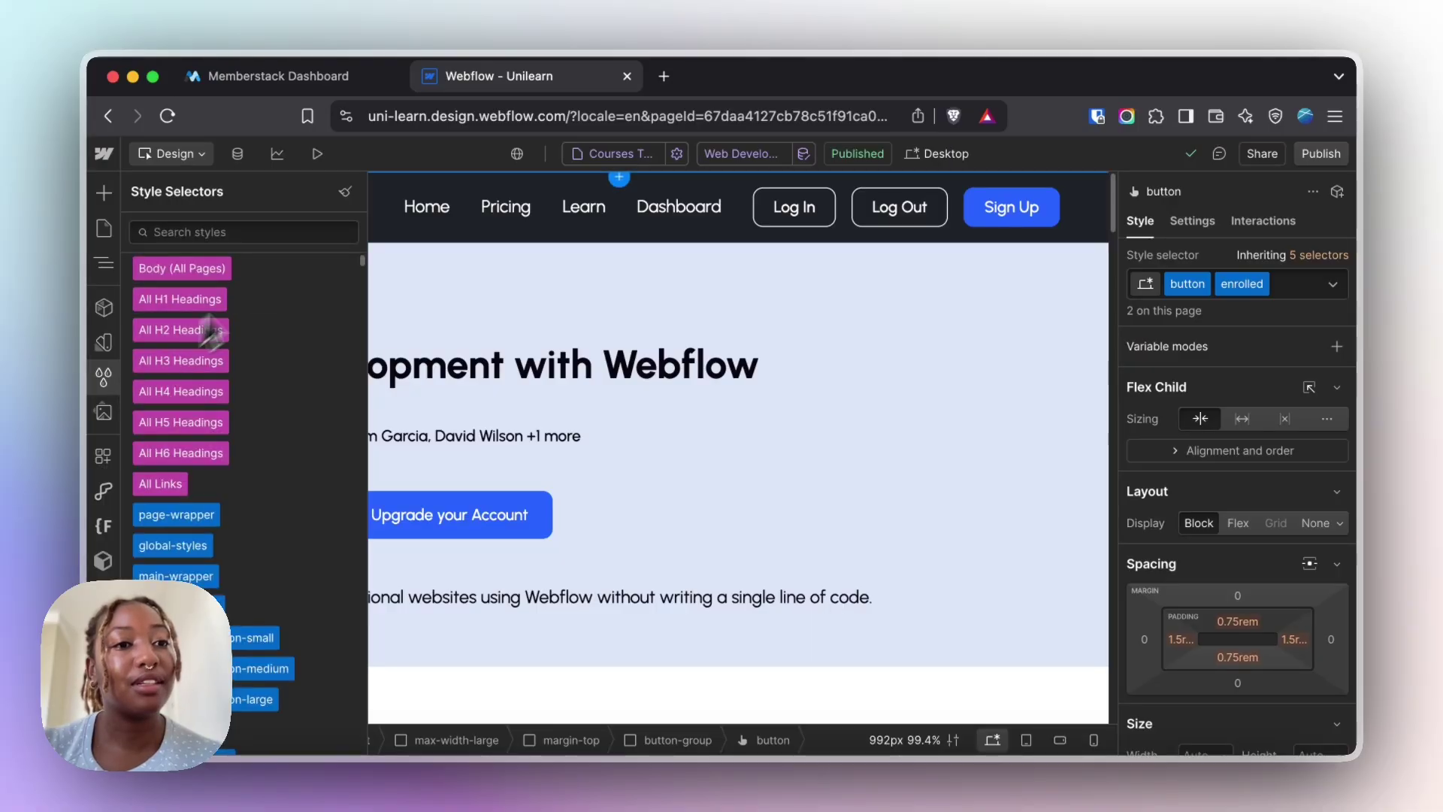
{"action": "left_click", "coordinate": [345, 190]}
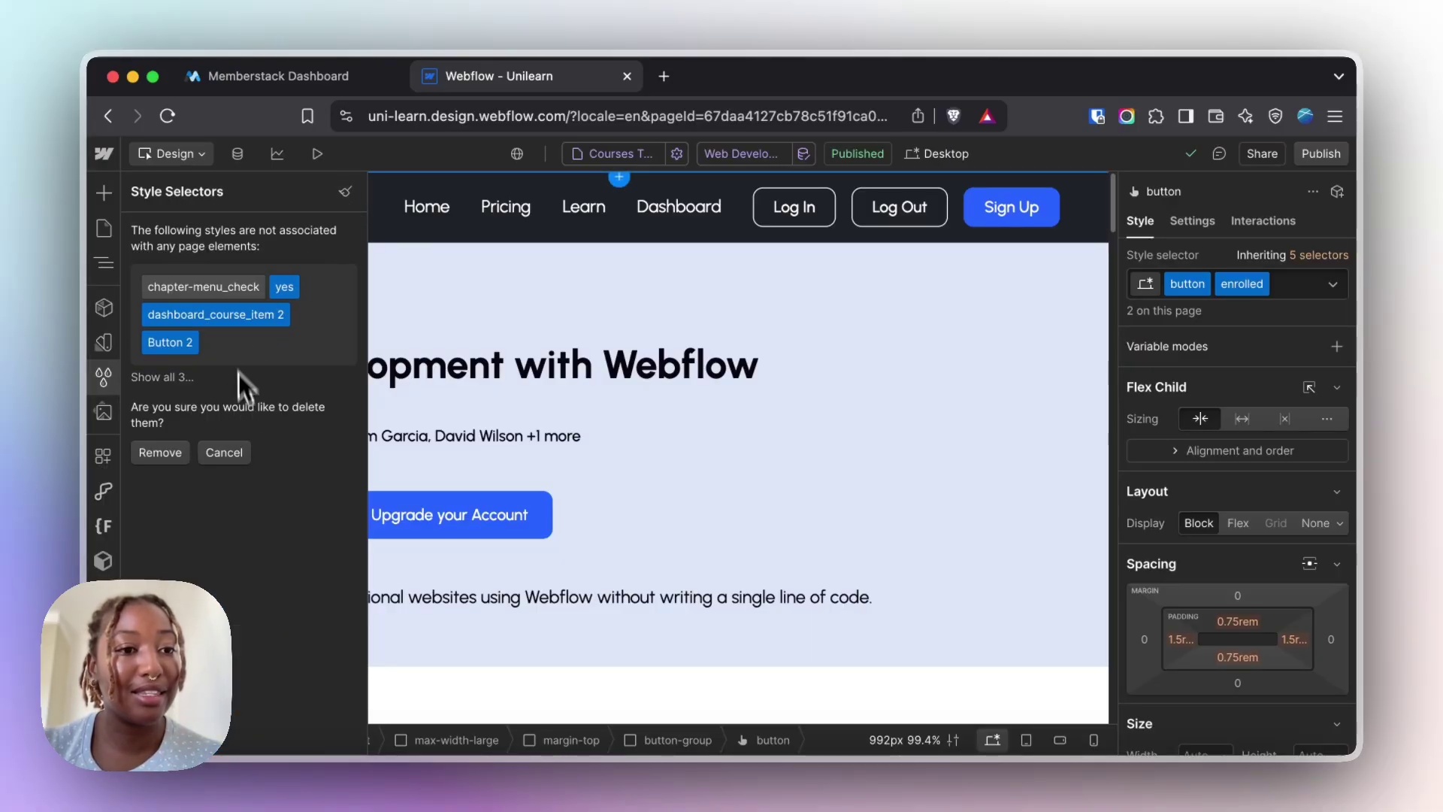
{"action": "left_click", "coordinate": [224, 451]}
{"action": "left_click", "coordinate": [105, 378]}
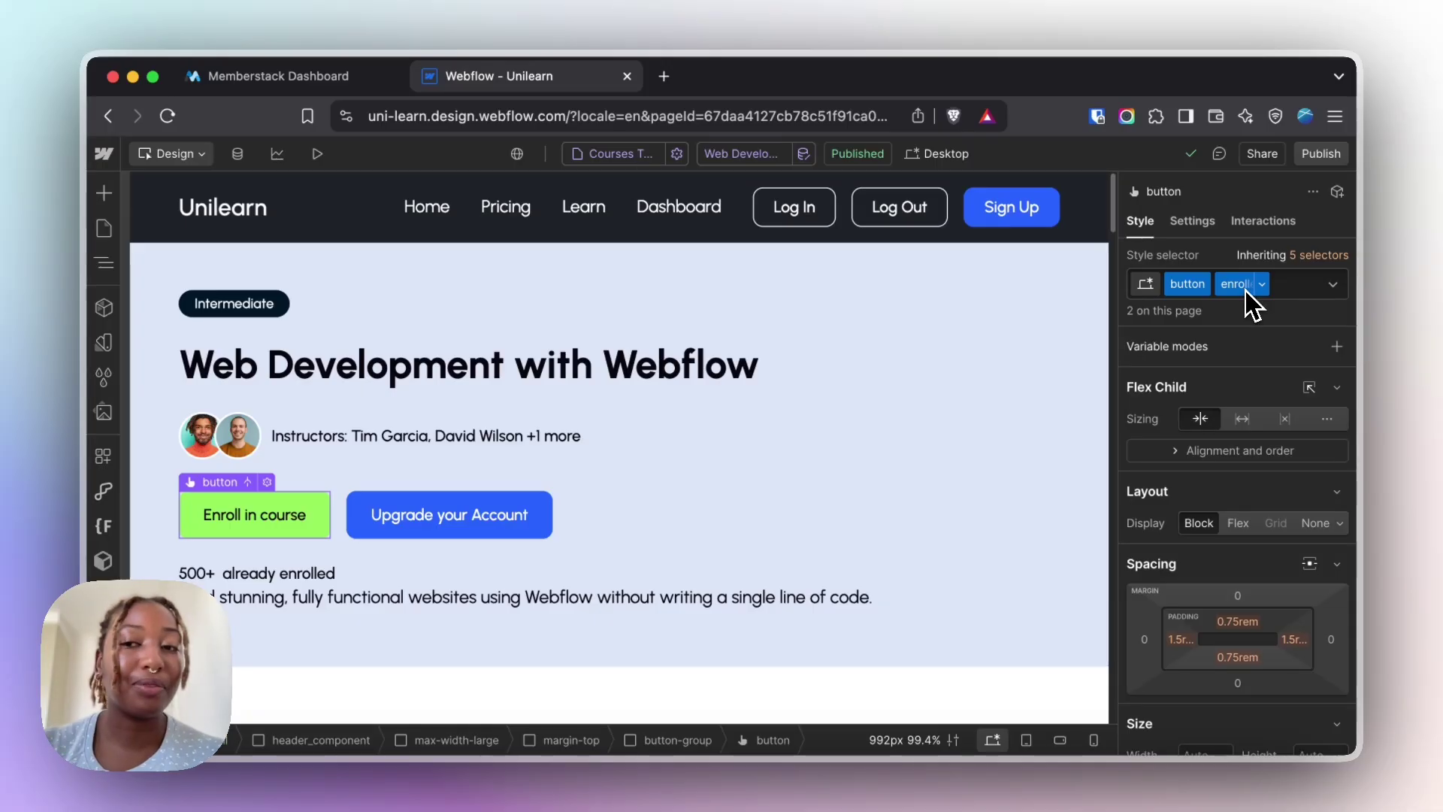
- Review the typography and background colour of the Enroll in course button's enrolled combo class
{"action": "scroll", "coordinate": [1233, 450], "scroll_direction": "down", "scroll_amount": 10}
{"action": "scroll", "coordinate": [1226, 475], "scroll_direction": "down", "scroll_amount": 3}
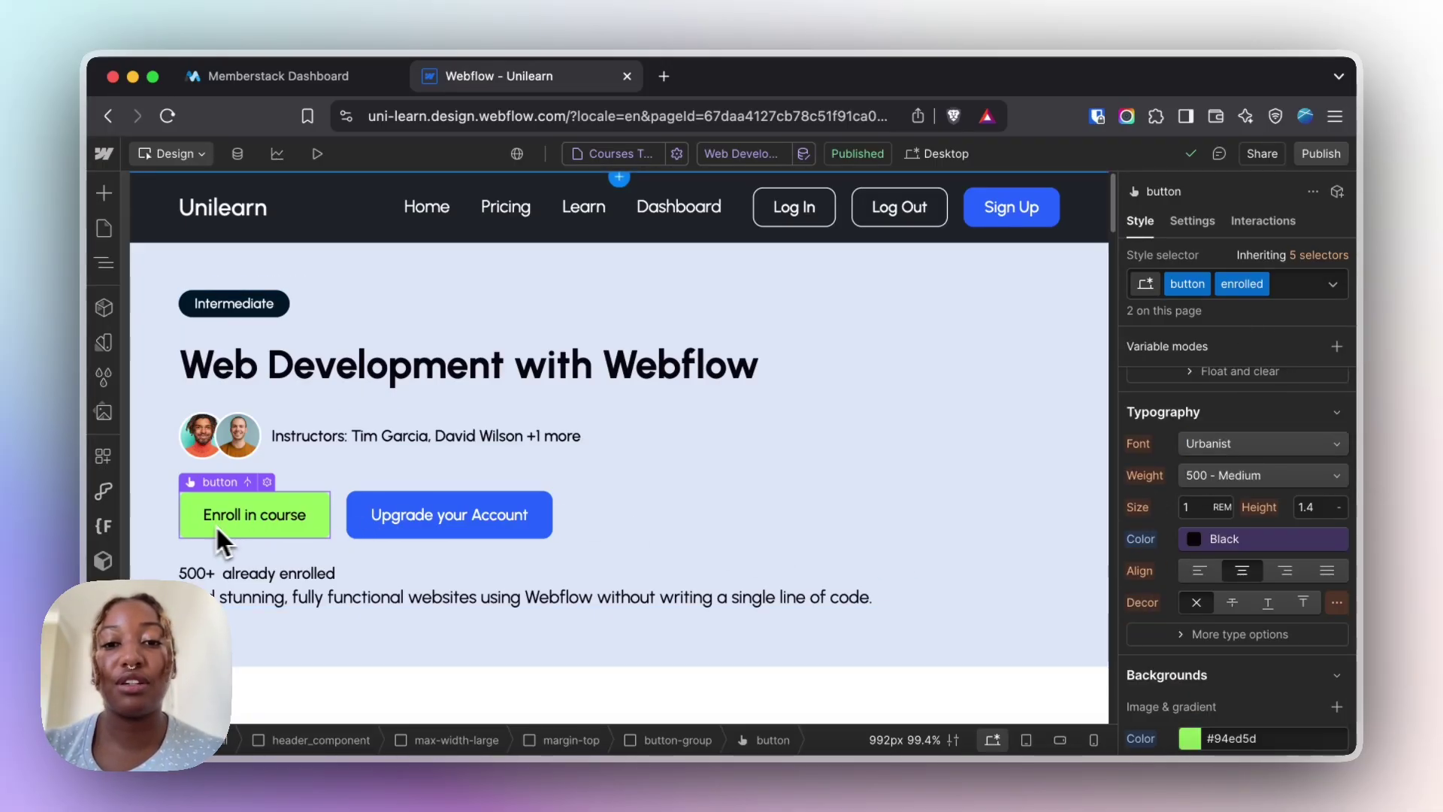
{"action": "scroll", "coordinate": [1252, 444], "scroll_direction": "down", "scroll_amount": 1}
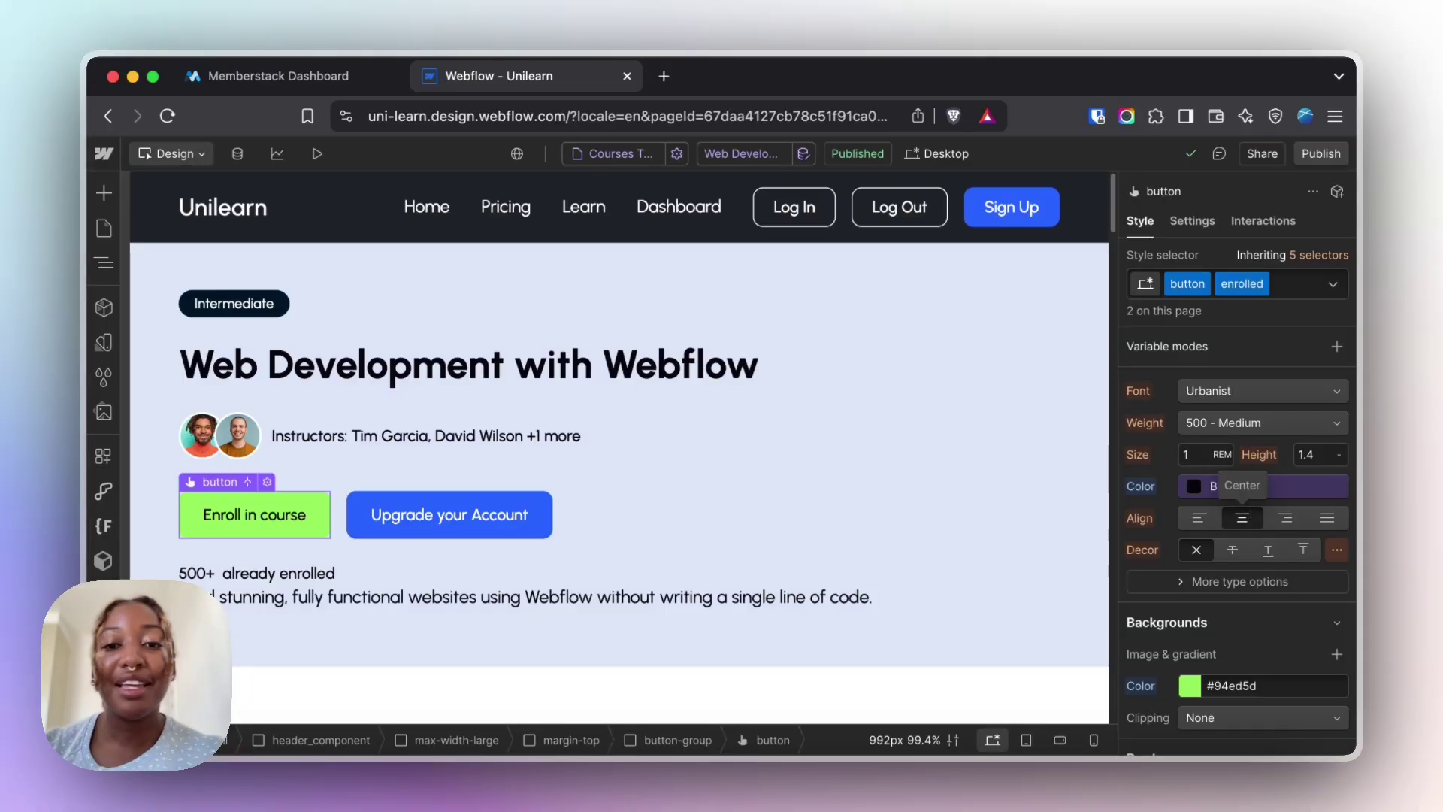
{"action": "scroll", "coordinate": [1253, 510], "scroll_direction": "down", "scroll_amount": 1}
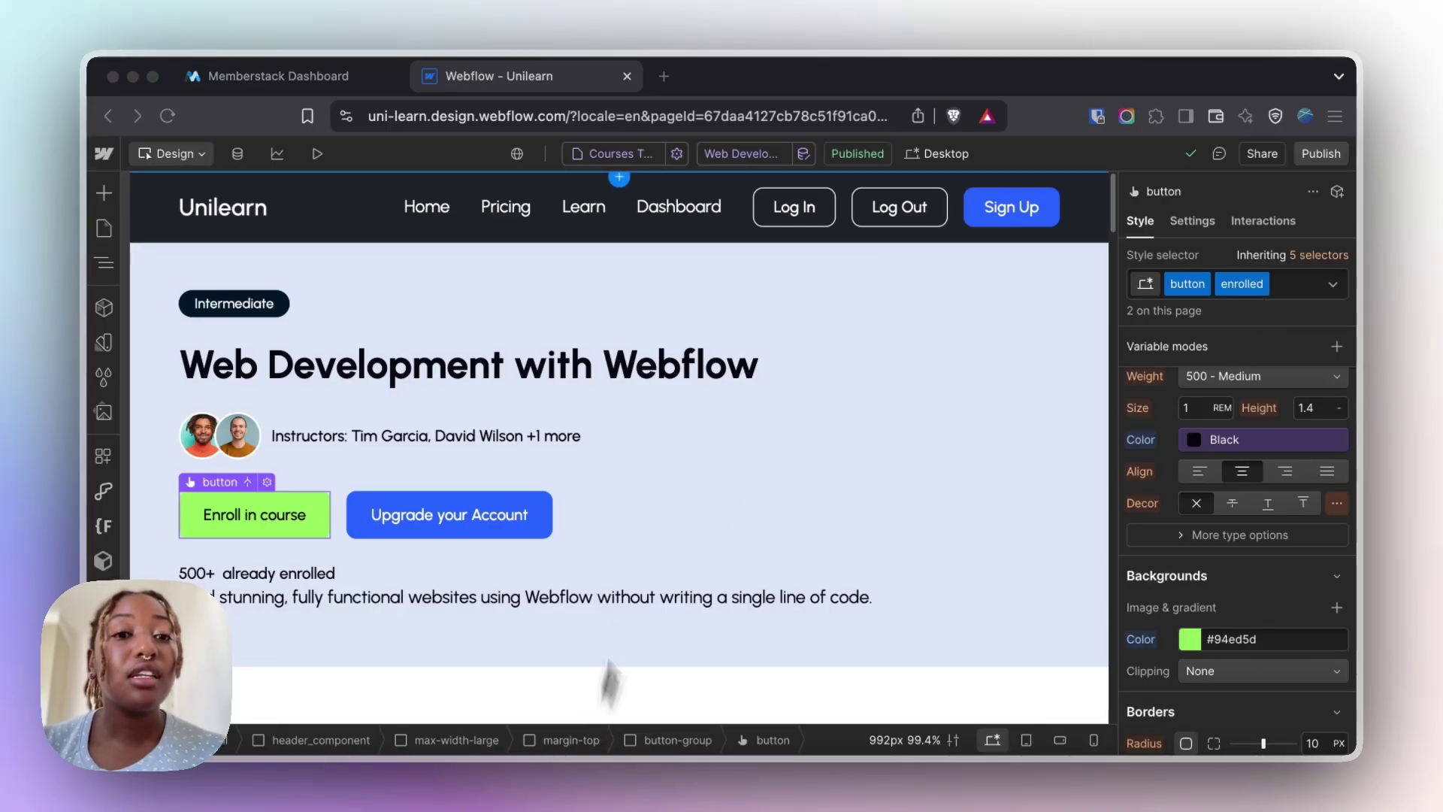
- Select the Upgrade your Account button above the instructors list and check the custom attributes in its settings
{"action": "left_click", "coordinate": [370, 526]}
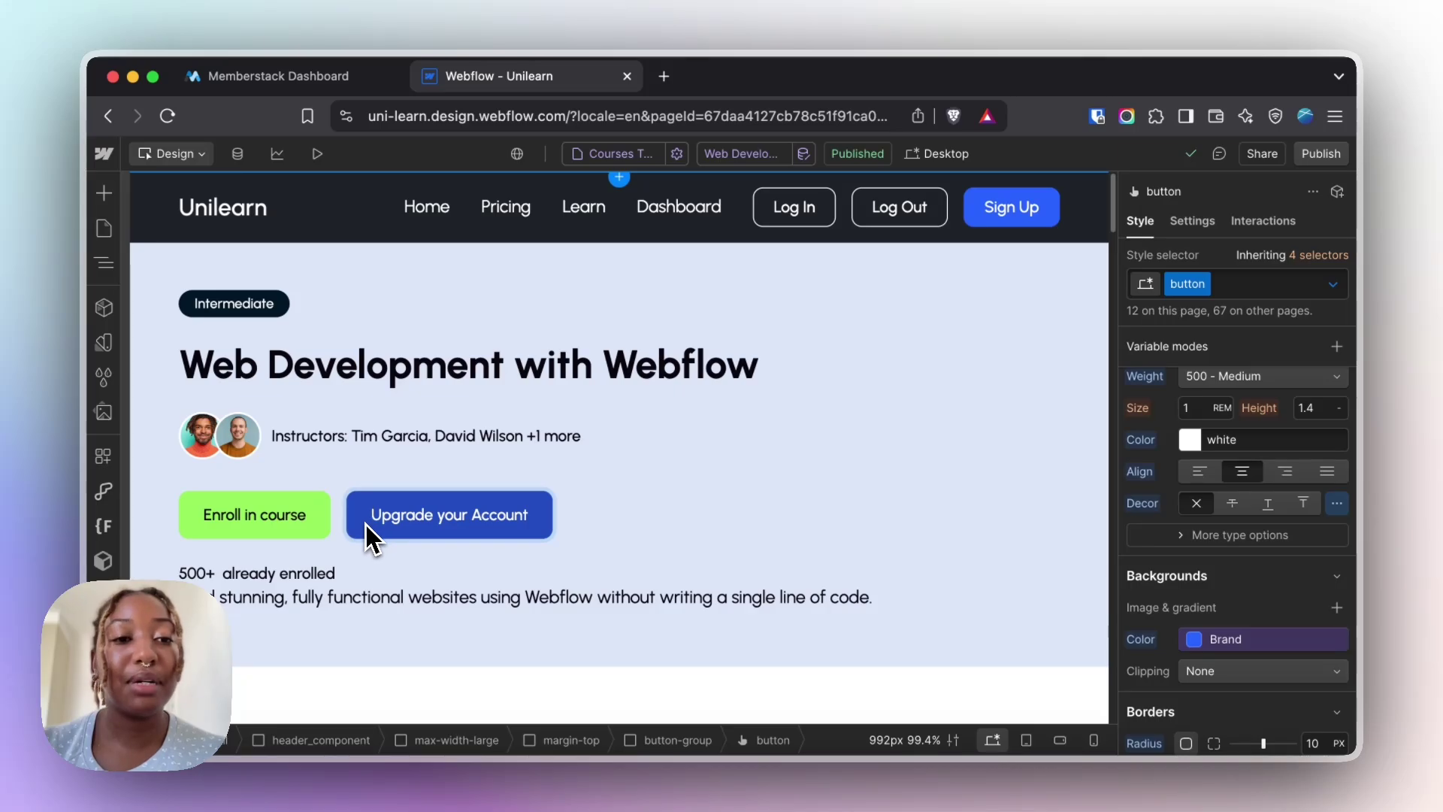
{"action": "left_click", "coordinate": [362, 435]}
{"action": "left_click", "coordinate": [368, 517]}
{"action": "scroll", "coordinate": [376, 541], "scroll_direction": "down", "scroll_amount": 10}
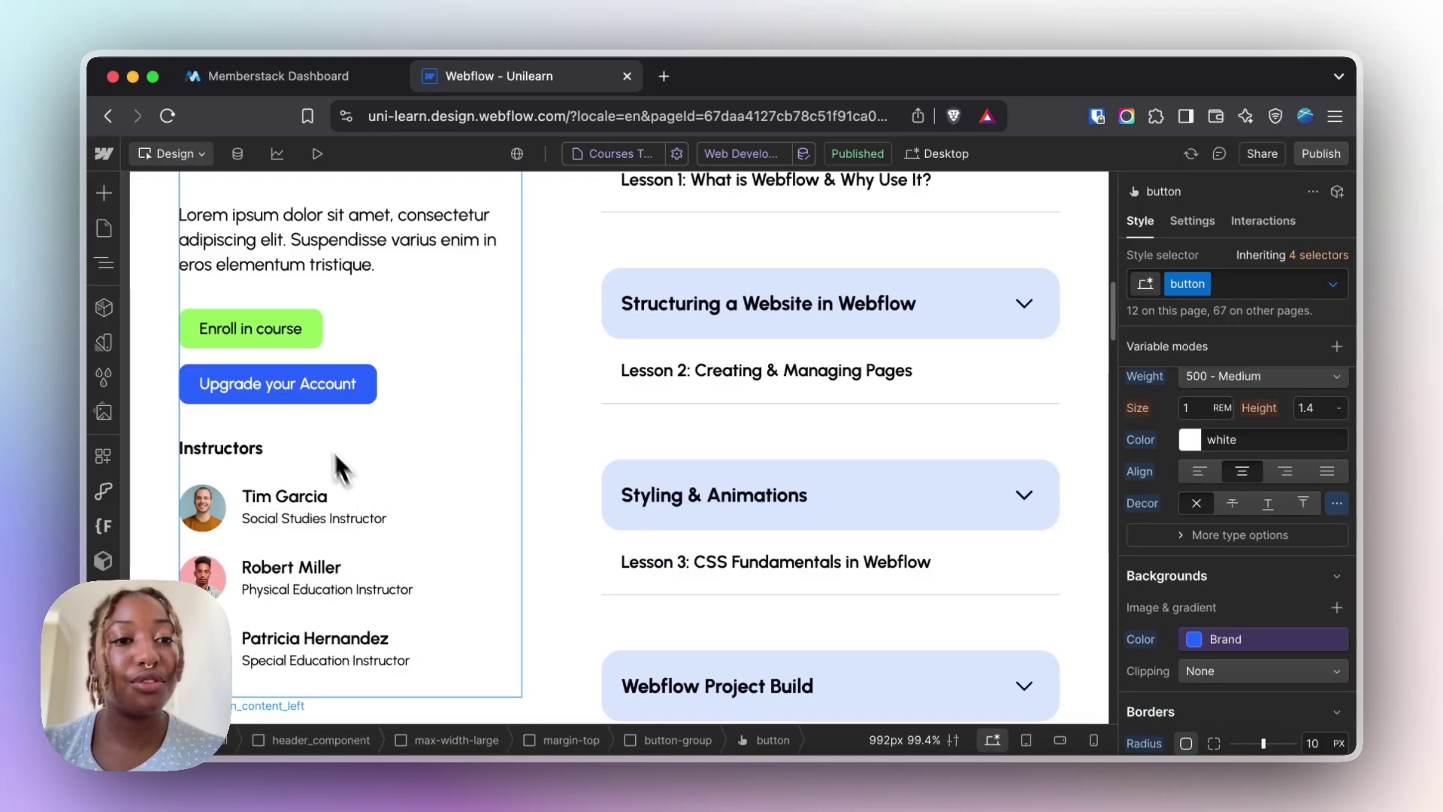
{"action": "left_click", "coordinate": [332, 383]}
{"action": "left_click", "coordinate": [1211, 222]}
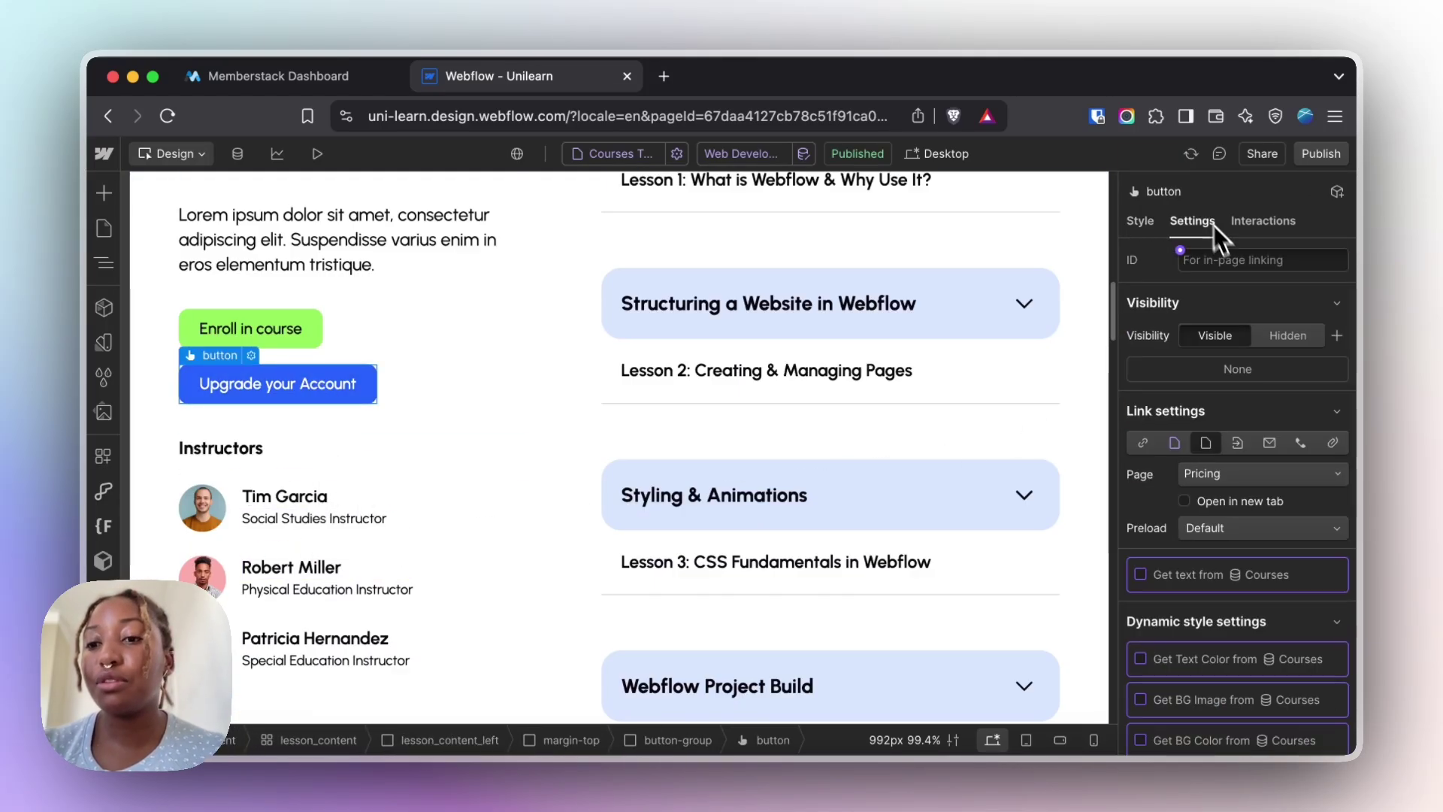
{"action": "scroll", "coordinate": [1220, 578], "scroll_direction": "down", "scroll_amount": 5}
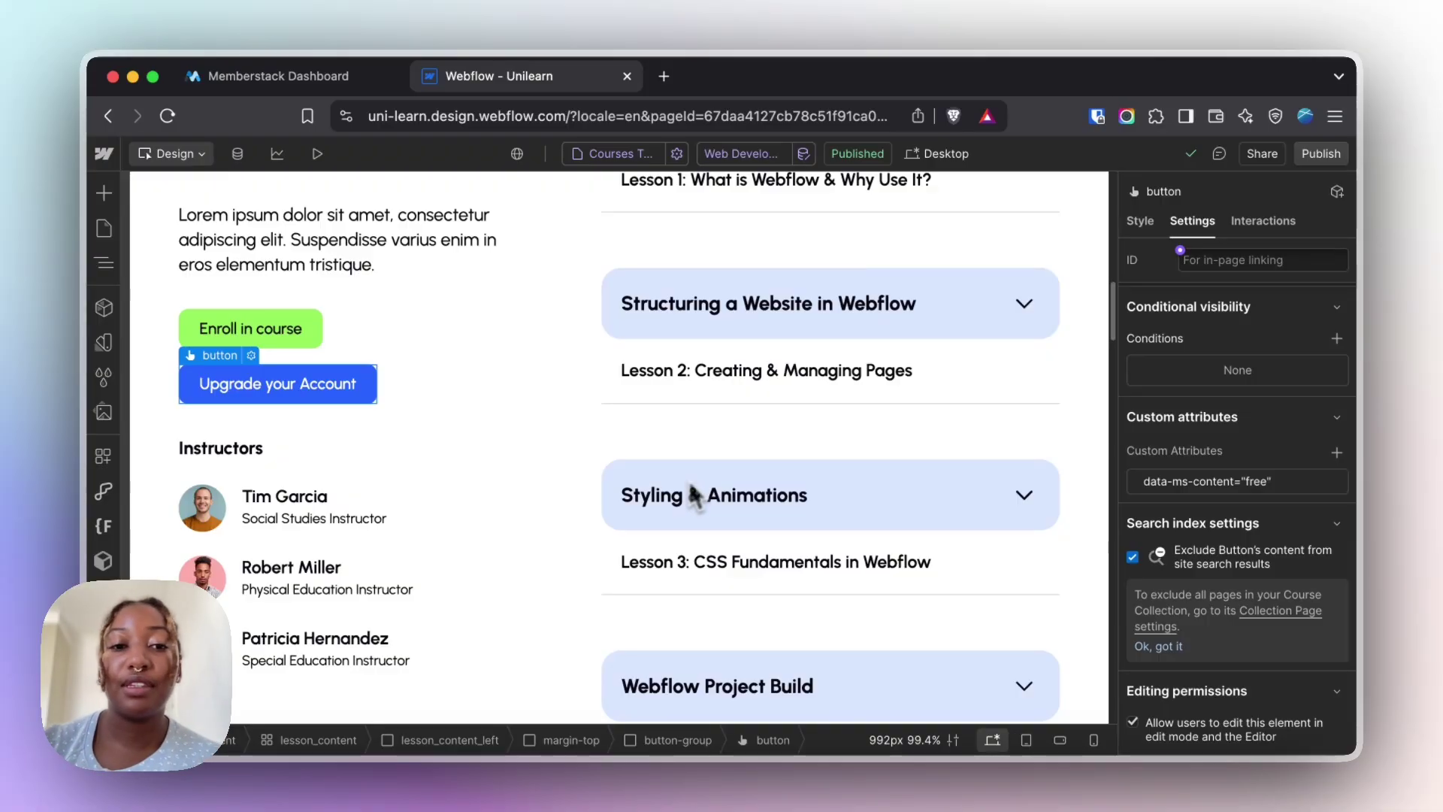
- Switch to the Memberstack Dashboard and look over the Gated Content list
{"action": "left_click", "coordinate": [295, 87]}
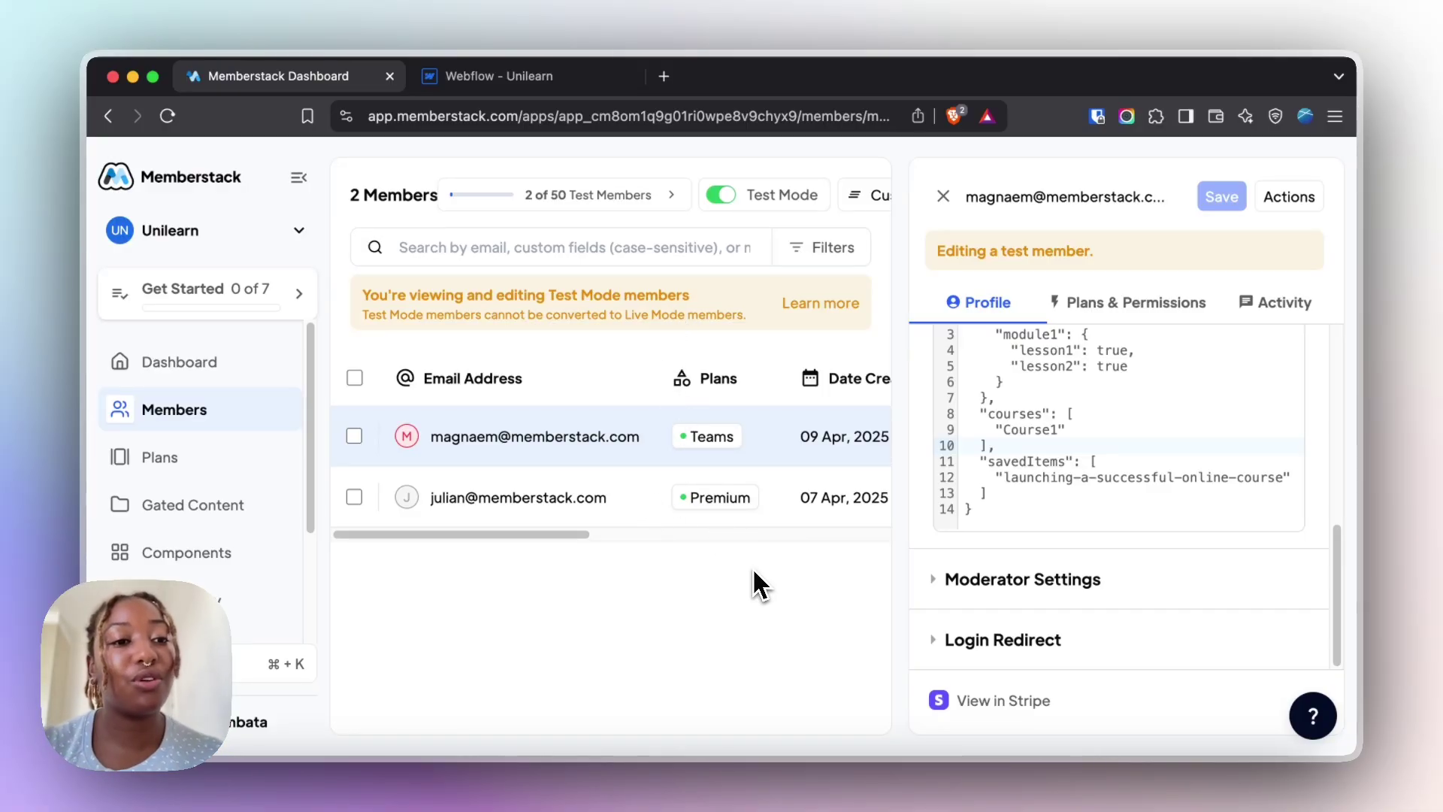
{"action": "left_click", "coordinate": [219, 511]}
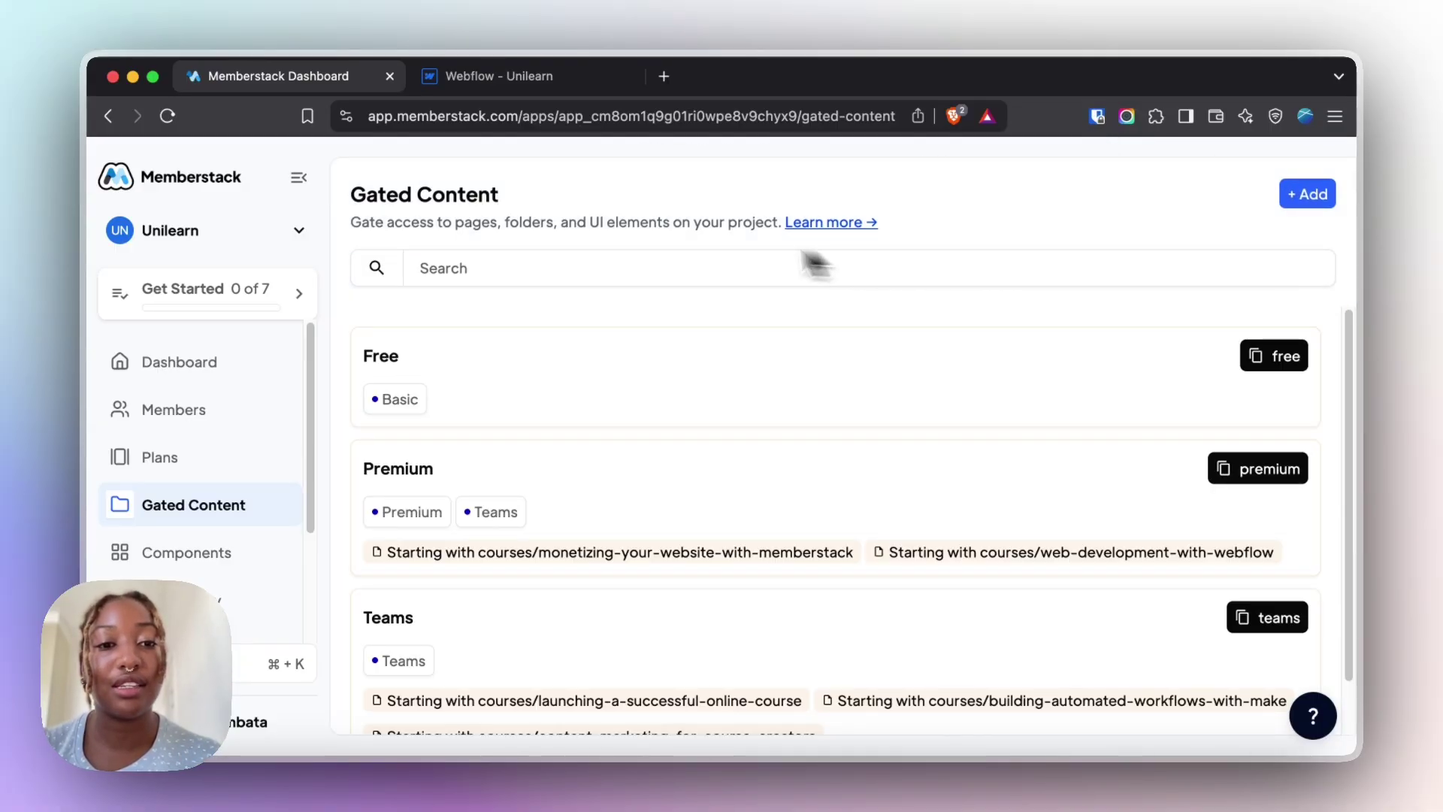
{"action": "scroll", "coordinate": [737, 421], "scroll_direction": "down", "scroll_amount": 2}
{"action": "scroll", "coordinate": [616, 398], "scroll_direction": "up", "scroll_amount": 2}
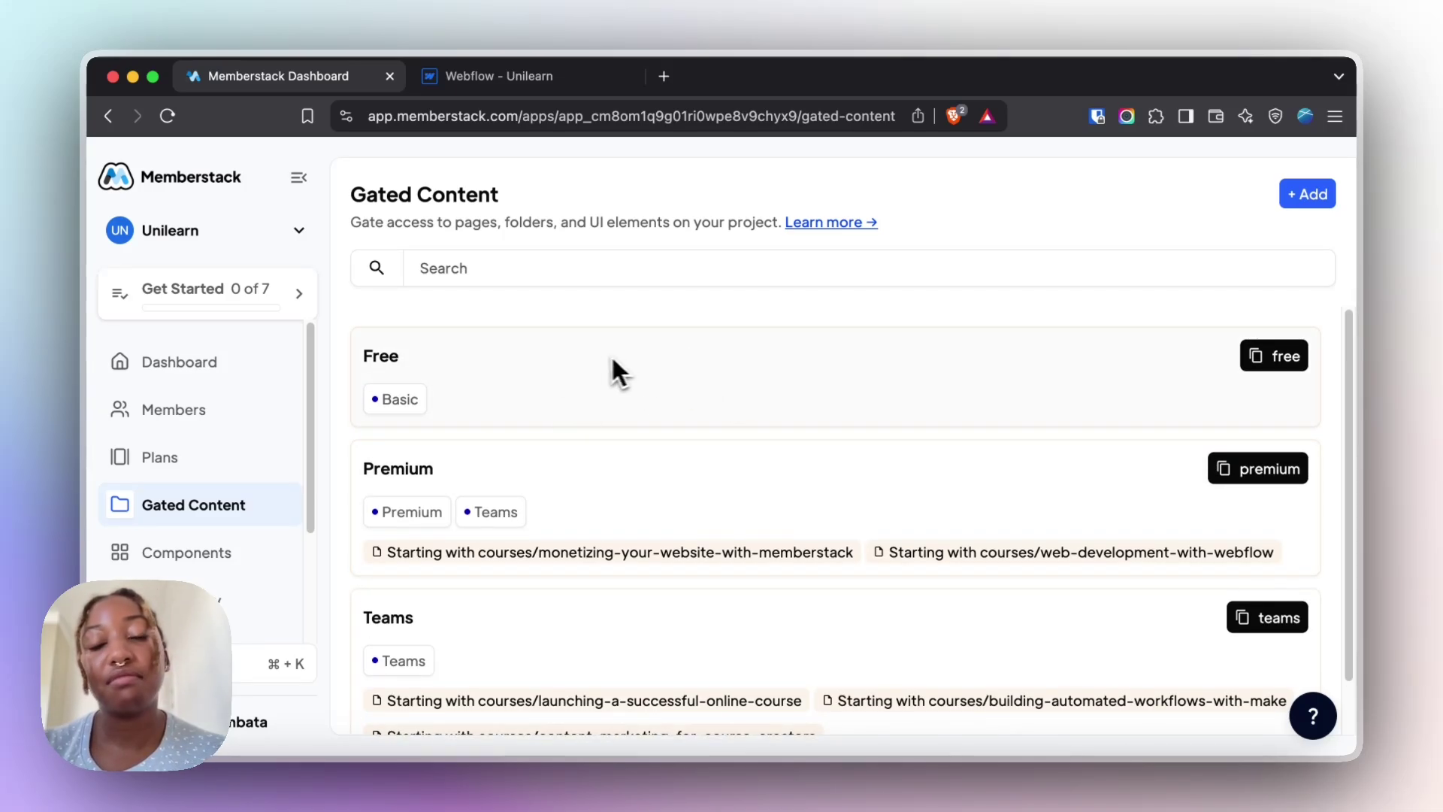
- Open the Free gated content and compare its content ID with the Upgrade your Account button's custom attribute in Webflow
{"action": "left_click", "coordinate": [473, 371]}
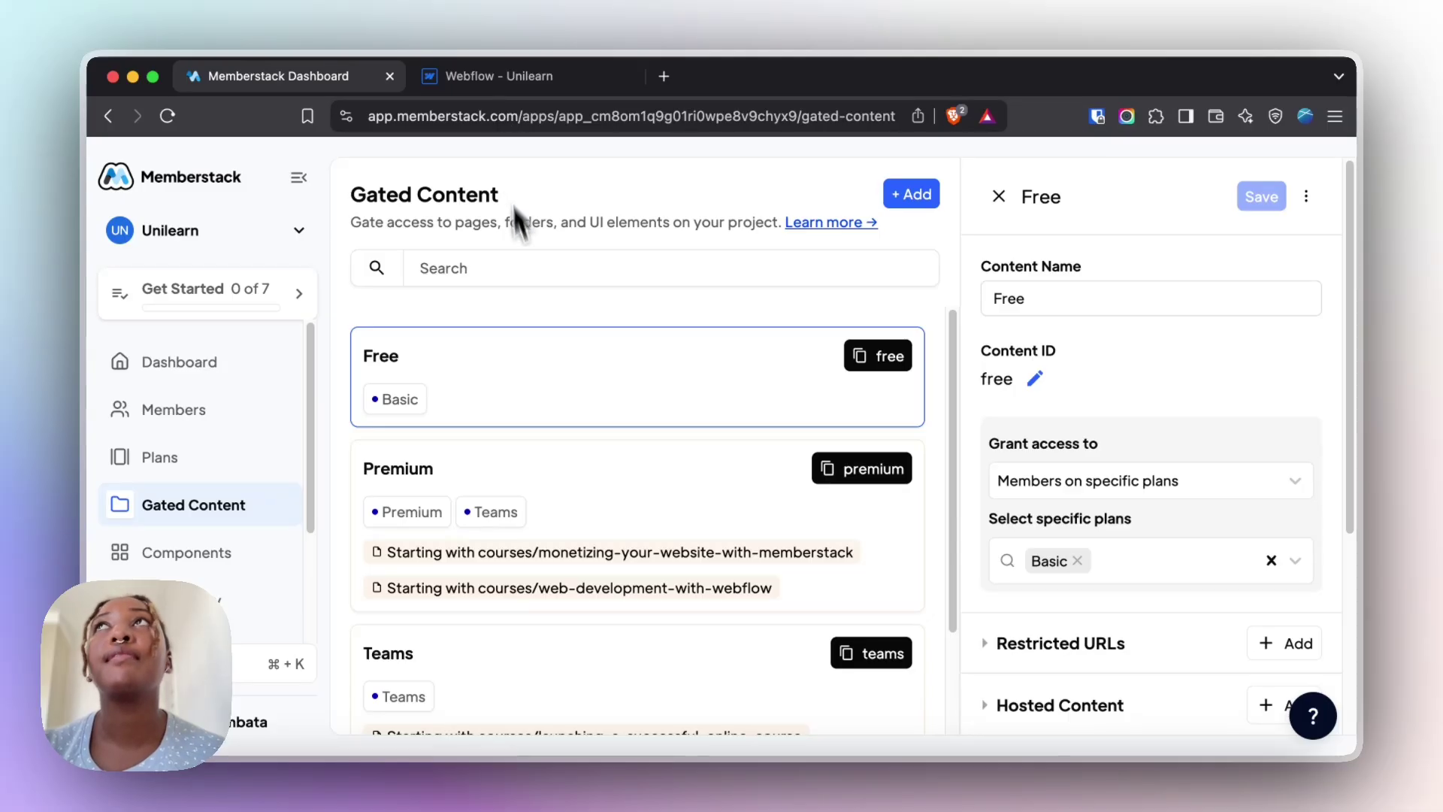
{"action": "left_click", "coordinate": [518, 76]}
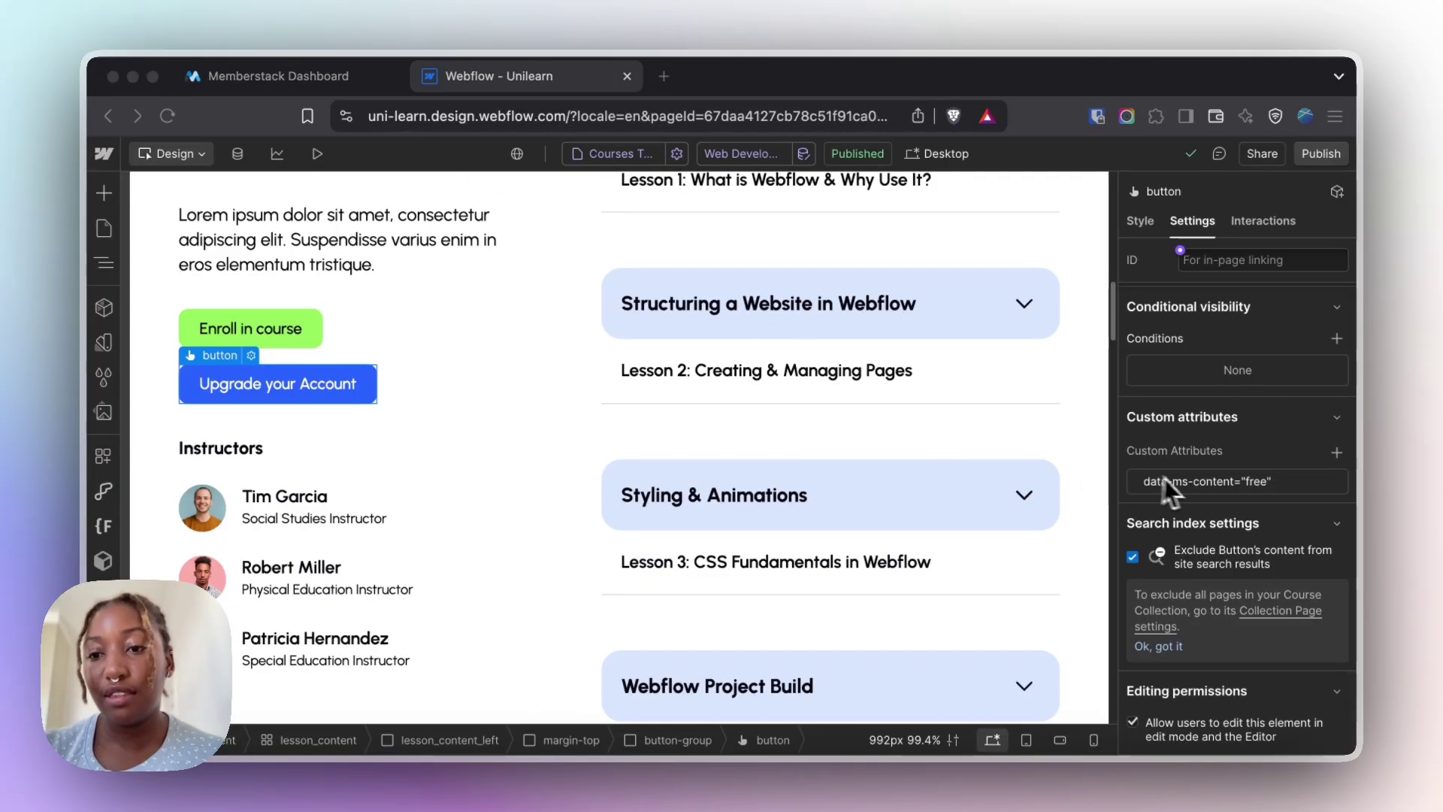
{"action": "left_click", "coordinate": [299, 78]}
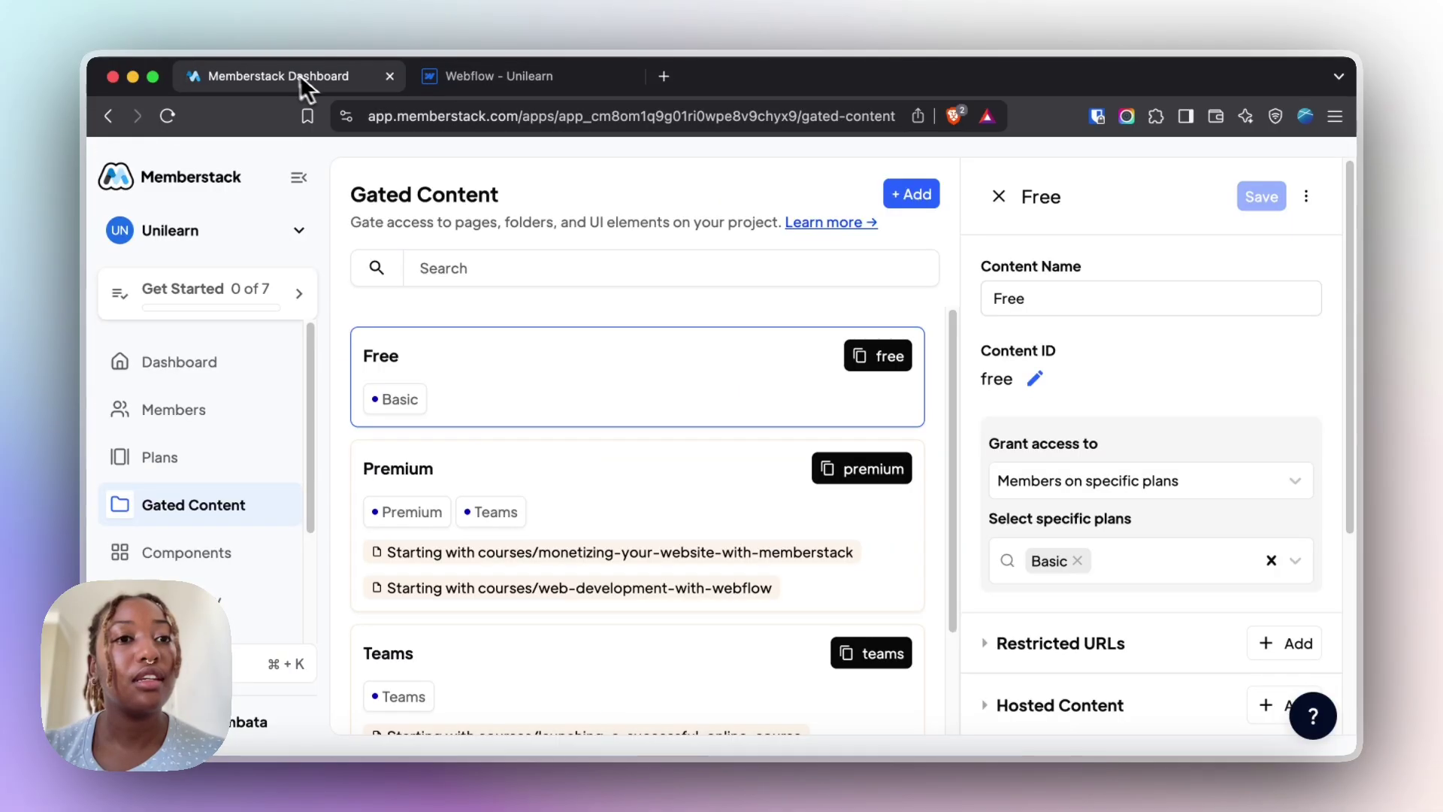
- Open the Premium gated content and expand its Restricted URLs
{"action": "left_click", "coordinate": [495, 472]}
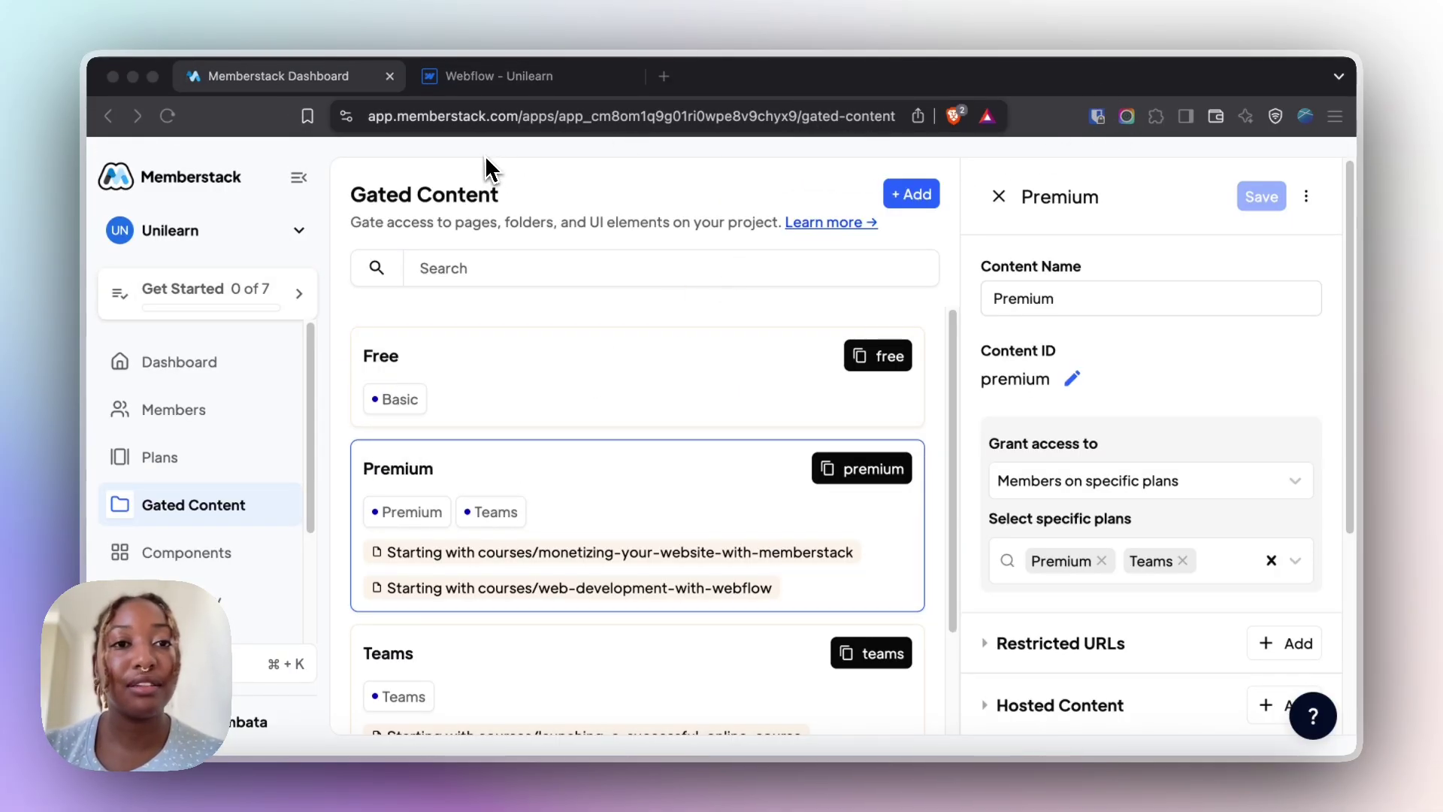
{"action": "scroll", "coordinate": [1150, 420], "scroll_direction": "down", "scroll_amount": 3}
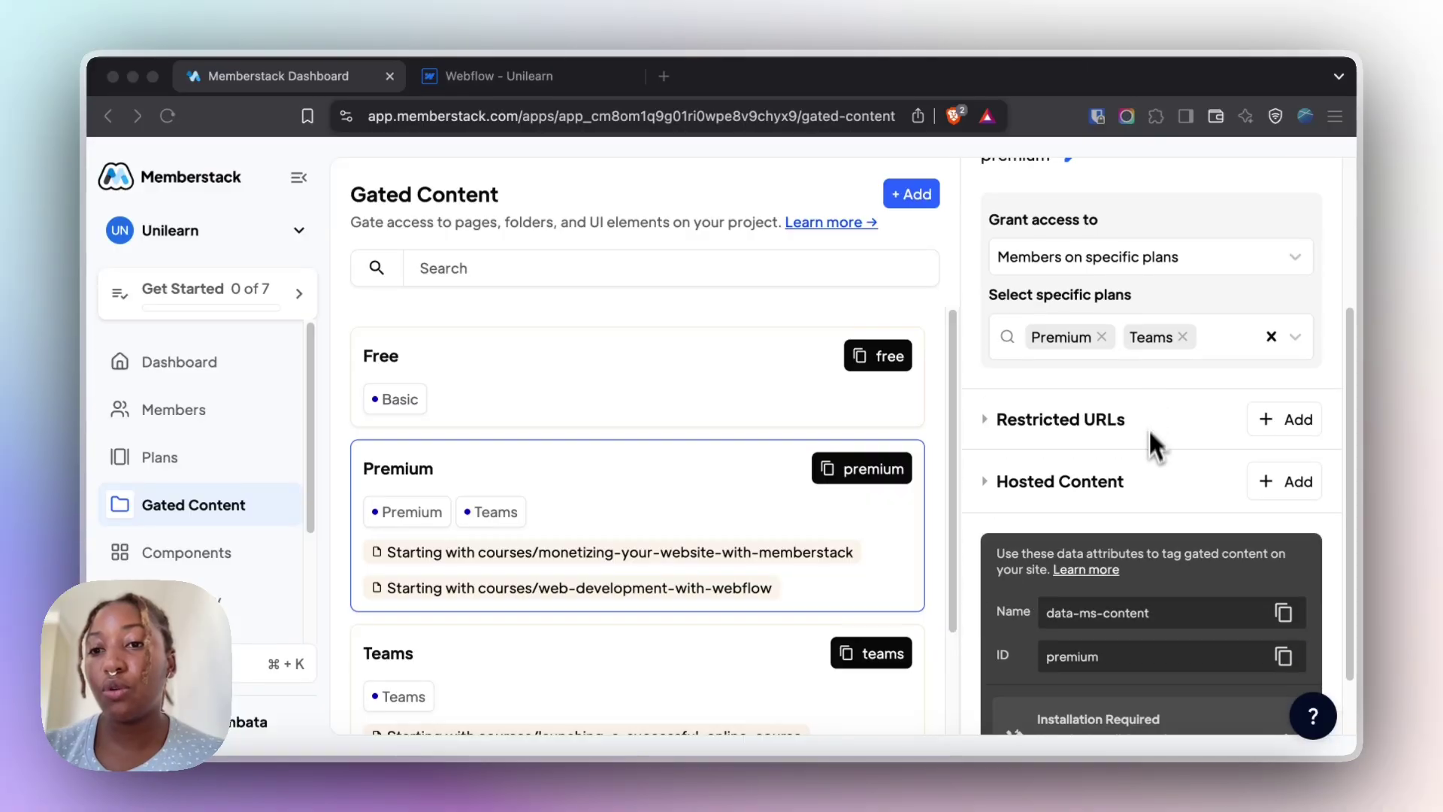
{"action": "left_click", "coordinate": [1117, 425]}
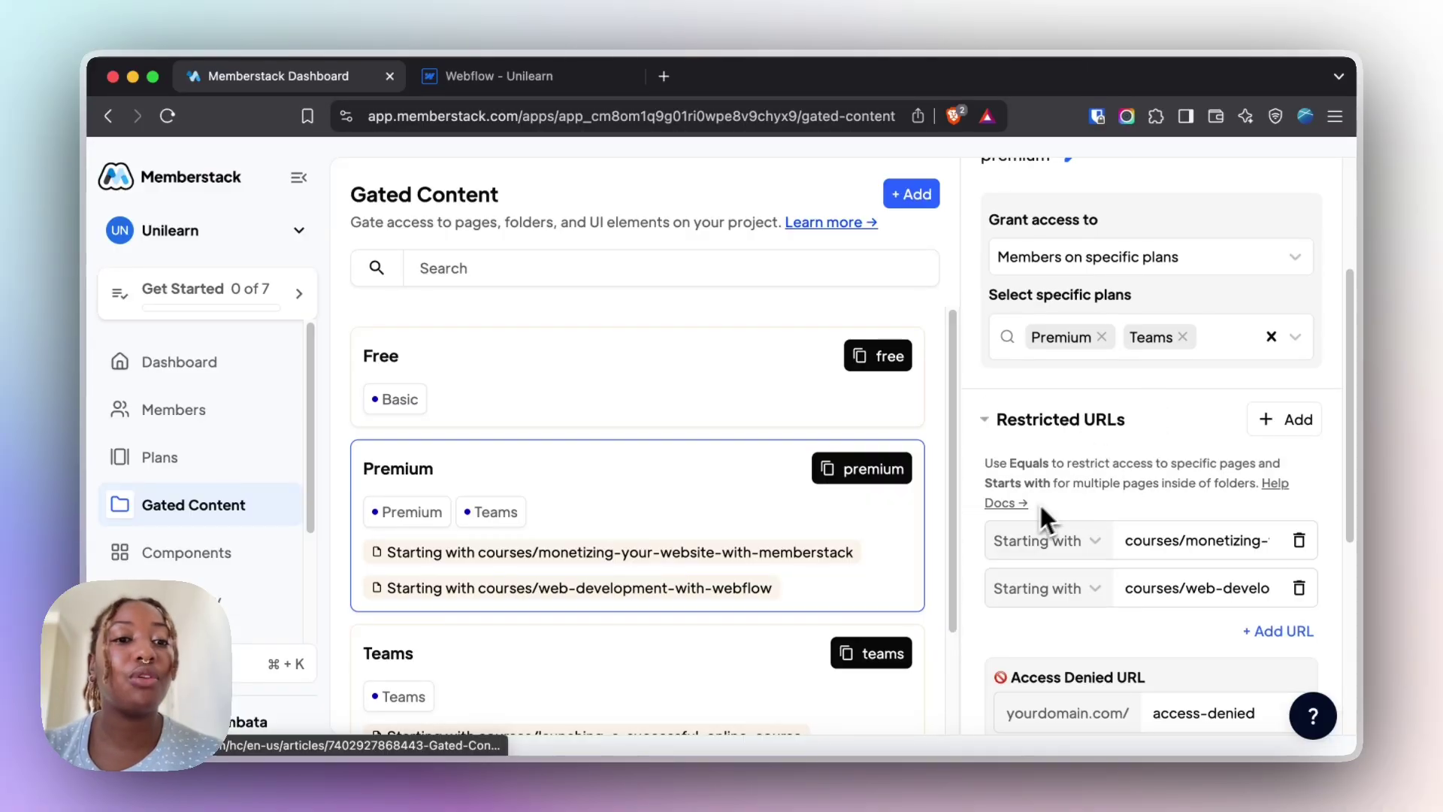
- Check the Premium content's Restricted URLs, and open the Teams gated content to review its Restricted URLs and Access Denied URL
{"action": "scroll", "coordinate": [1095, 515], "scroll_direction": "down", "scroll_amount": 1}
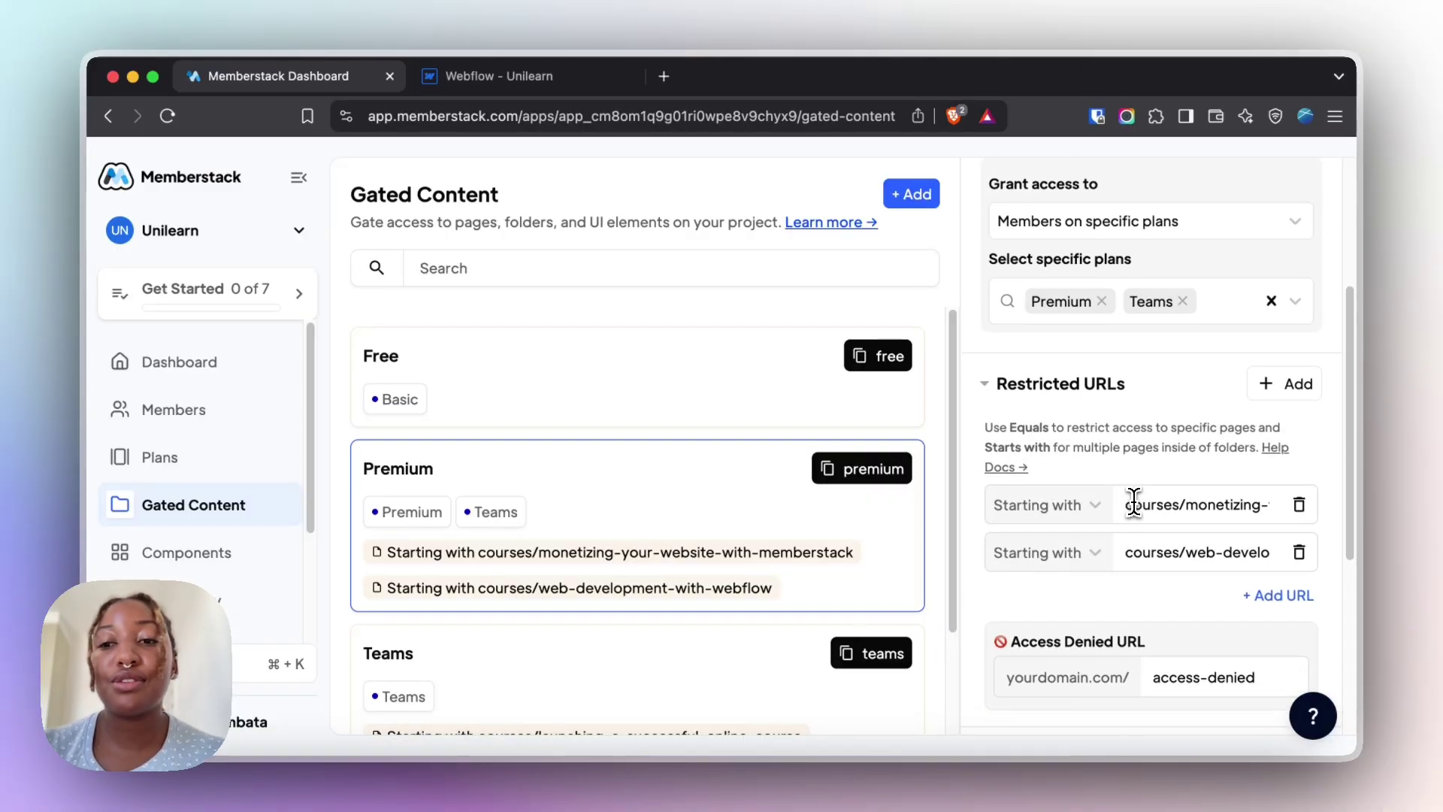
{"action": "left_click", "coordinate": [1133, 502]}
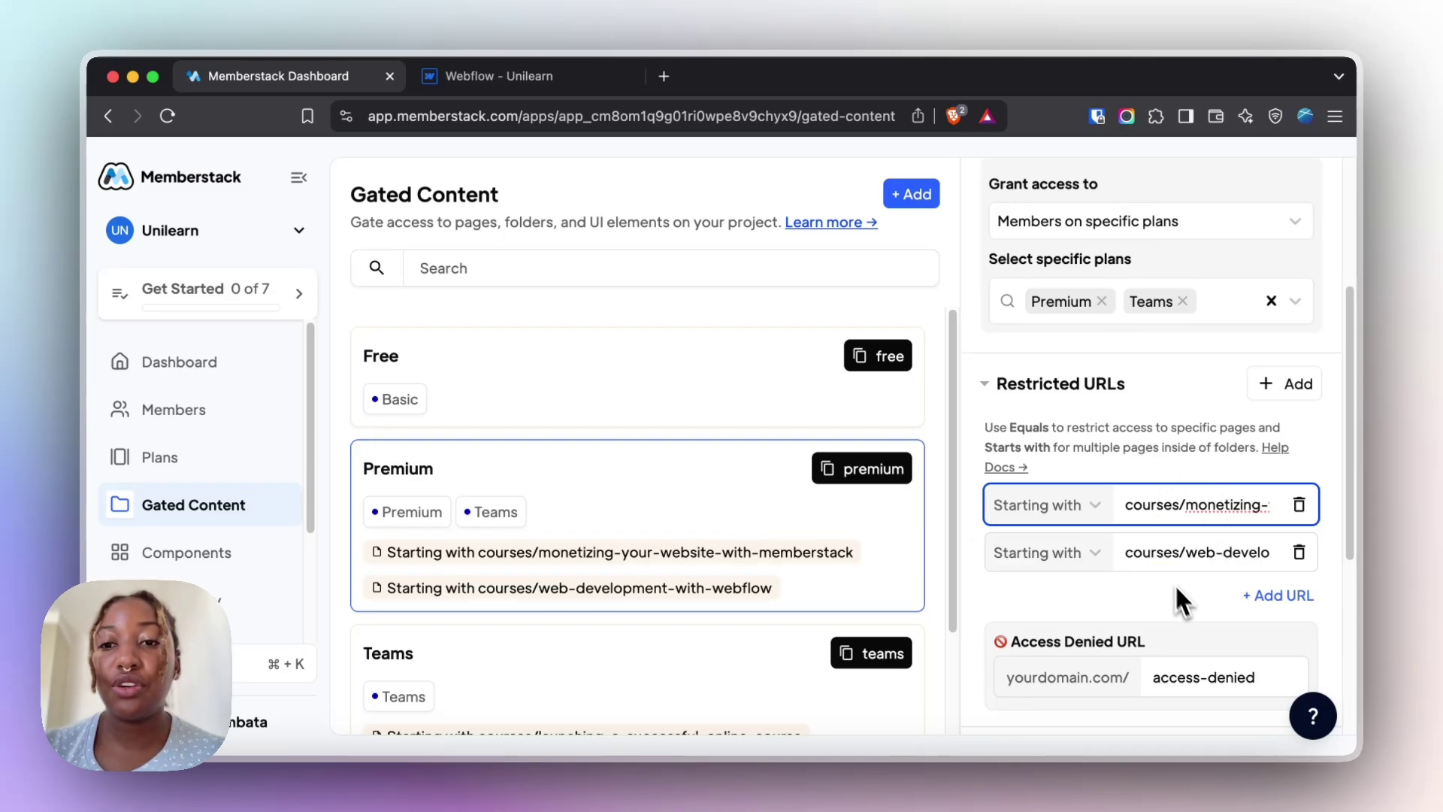
{"action": "scroll", "coordinate": [590, 447], "scroll_direction": "down", "scroll_amount": 2}
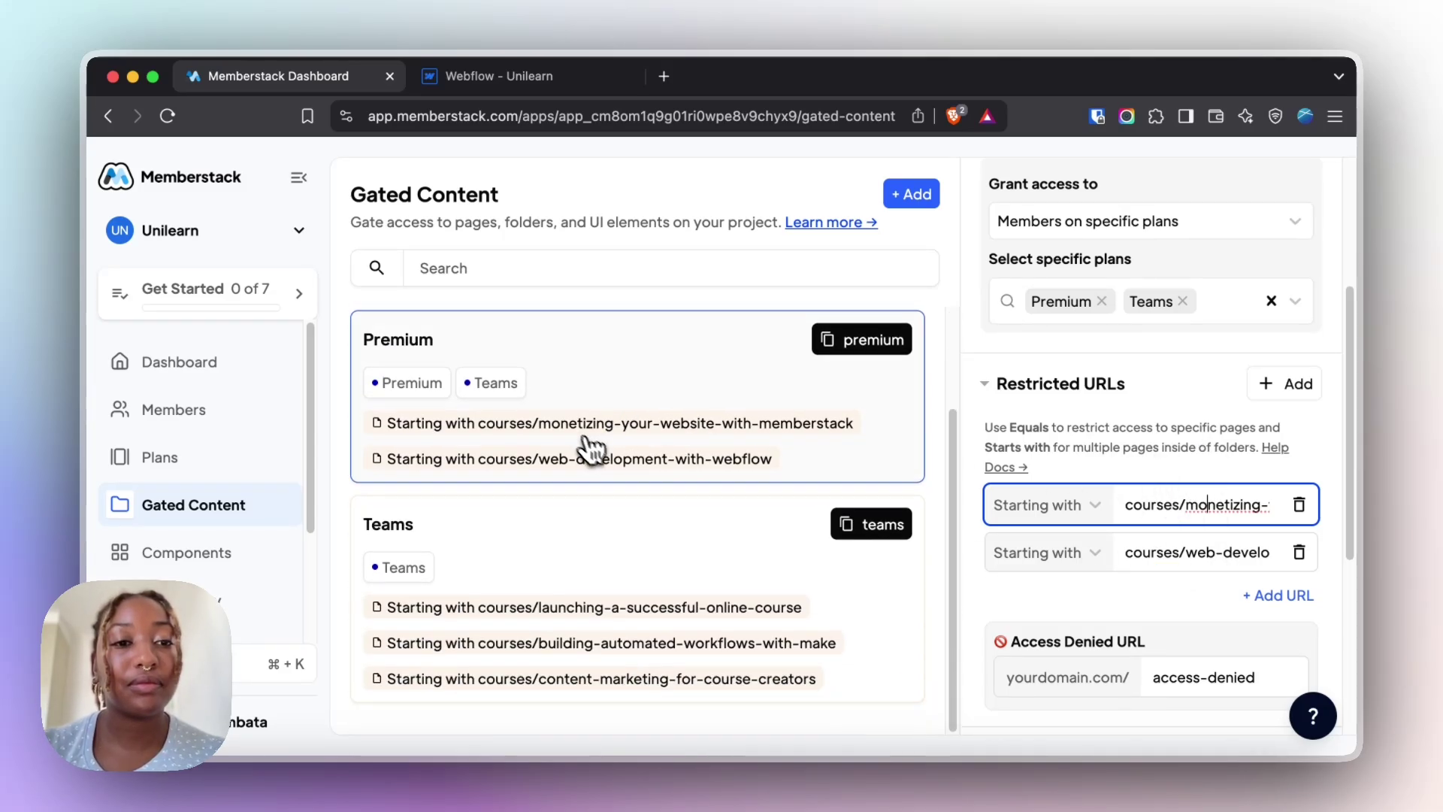
{"action": "left_click", "coordinate": [653, 577]}
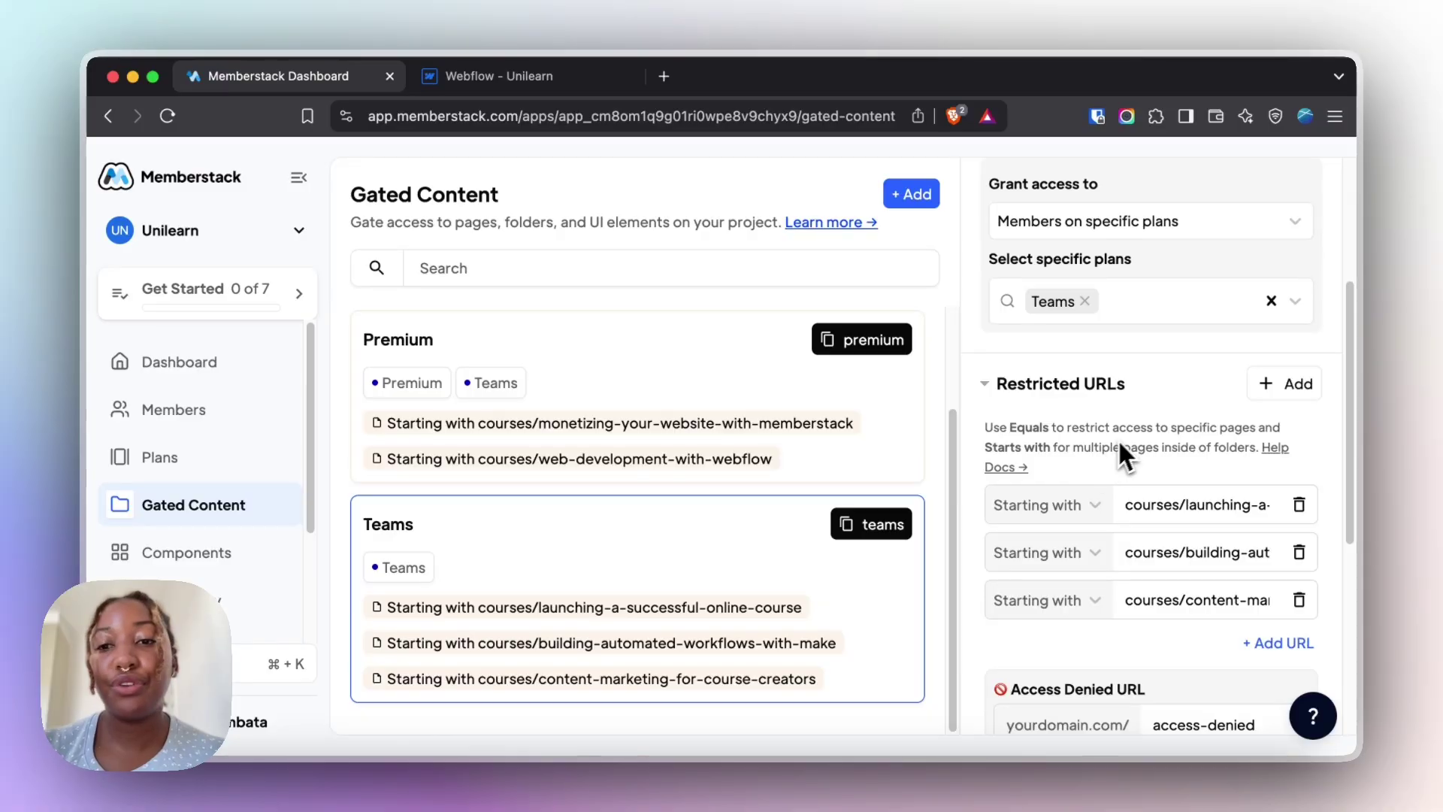
{"action": "scroll", "coordinate": [1165, 511], "scroll_direction": "down", "scroll_amount": 2}
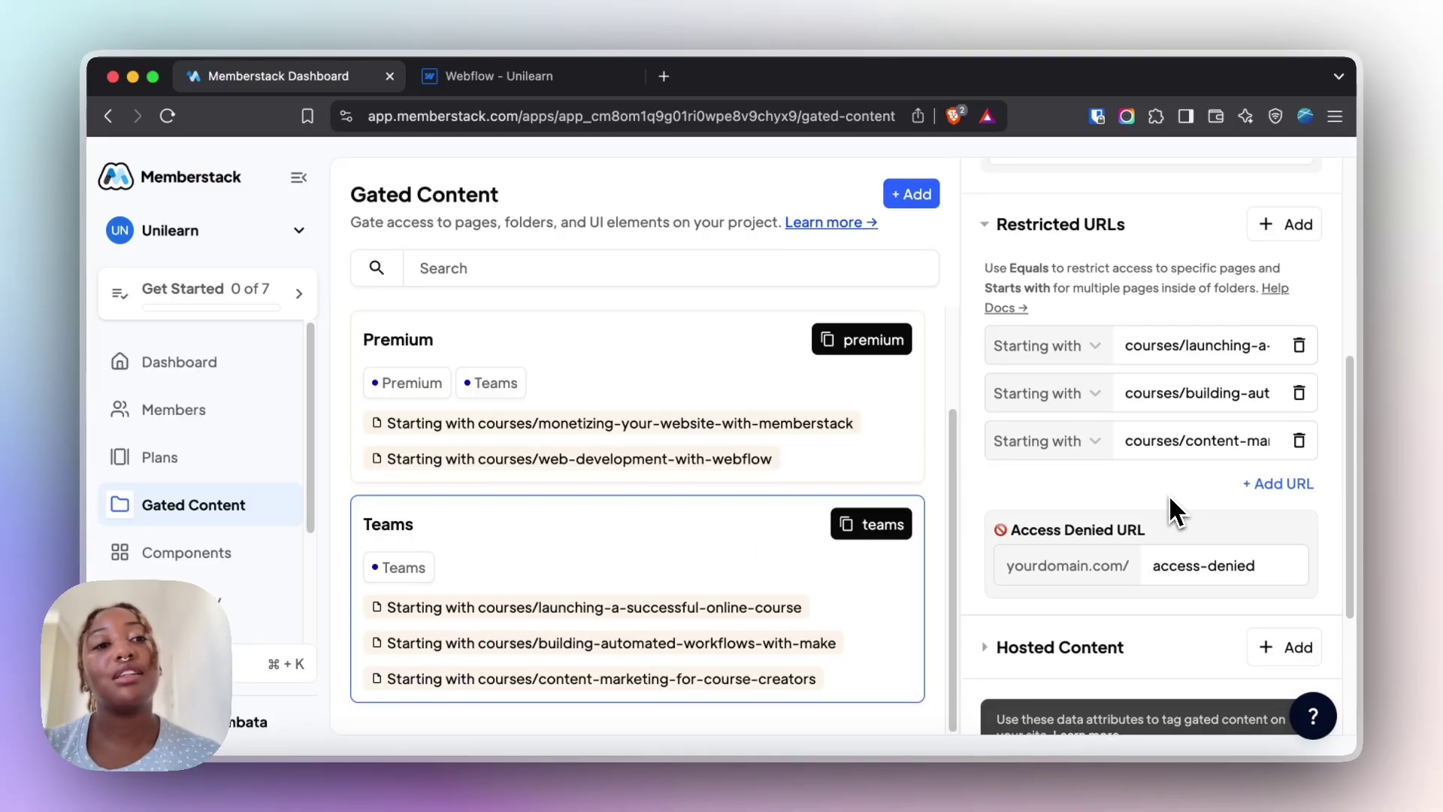
- Open the Teams plan, discarding unsaved changes, and expand its Gated Content to review which content it grants access to
{"action": "left_click", "coordinate": [150, 460]}
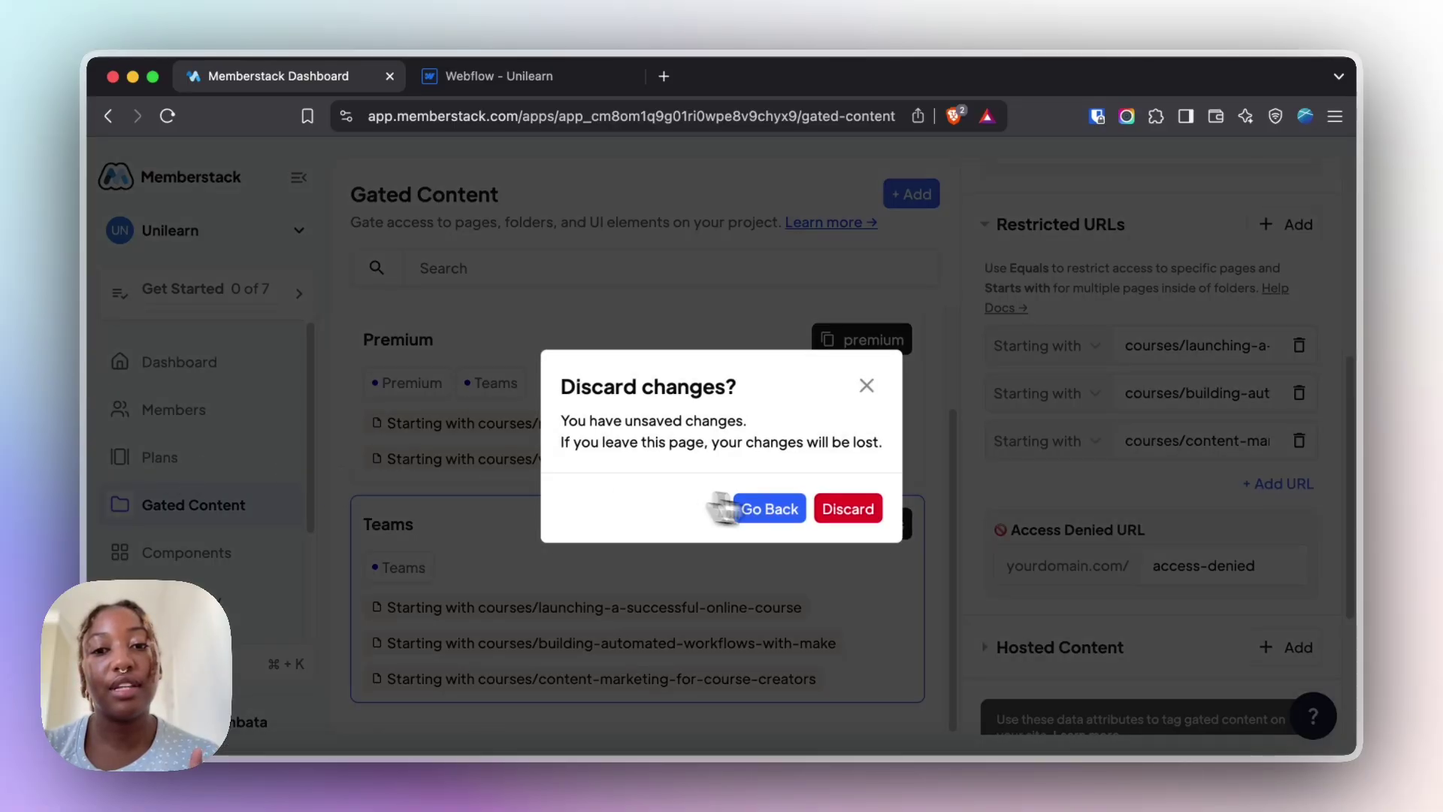
{"action": "left_click", "coordinate": [838, 511]}
{"action": "left_click", "coordinate": [599, 542]}
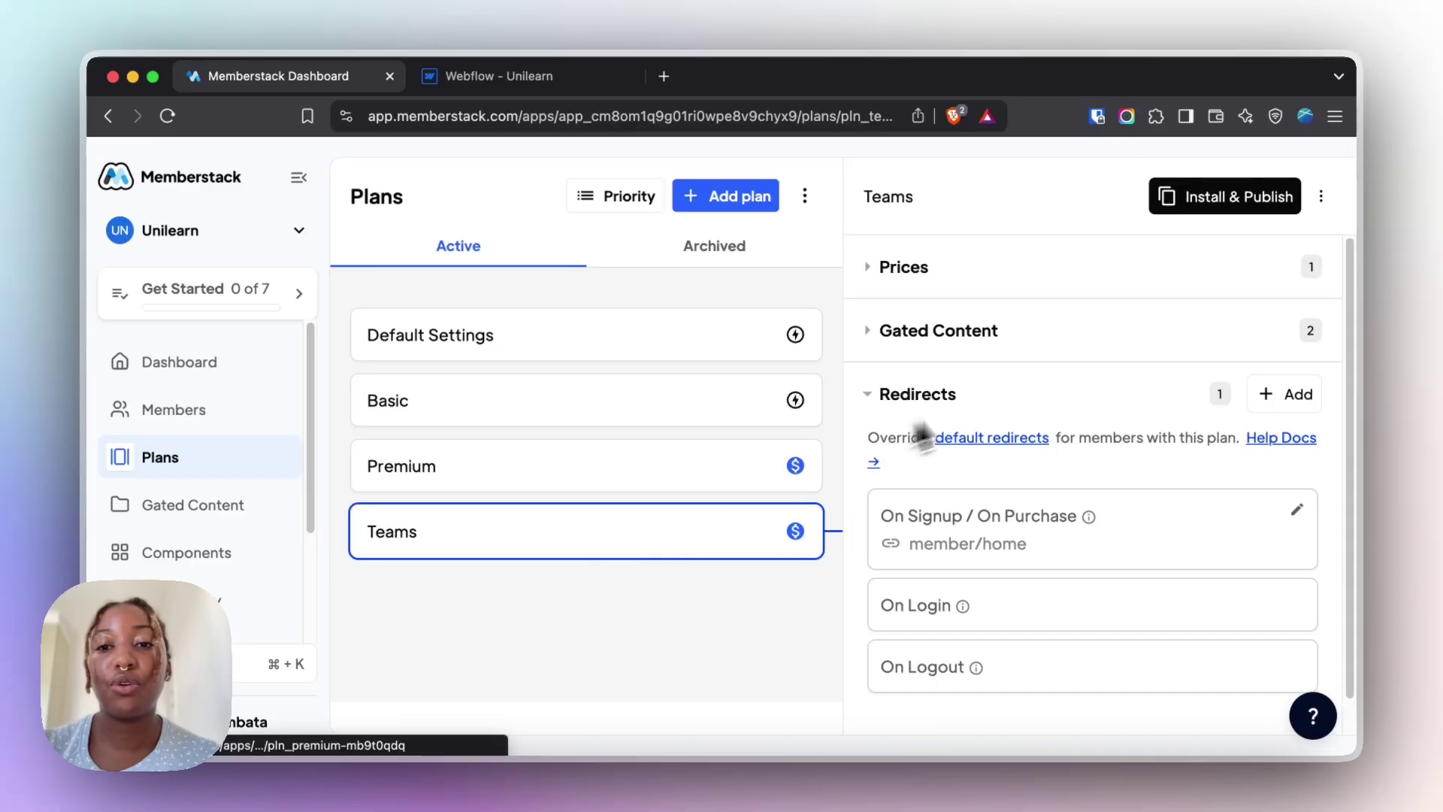
{"action": "left_click", "coordinate": [983, 333]}
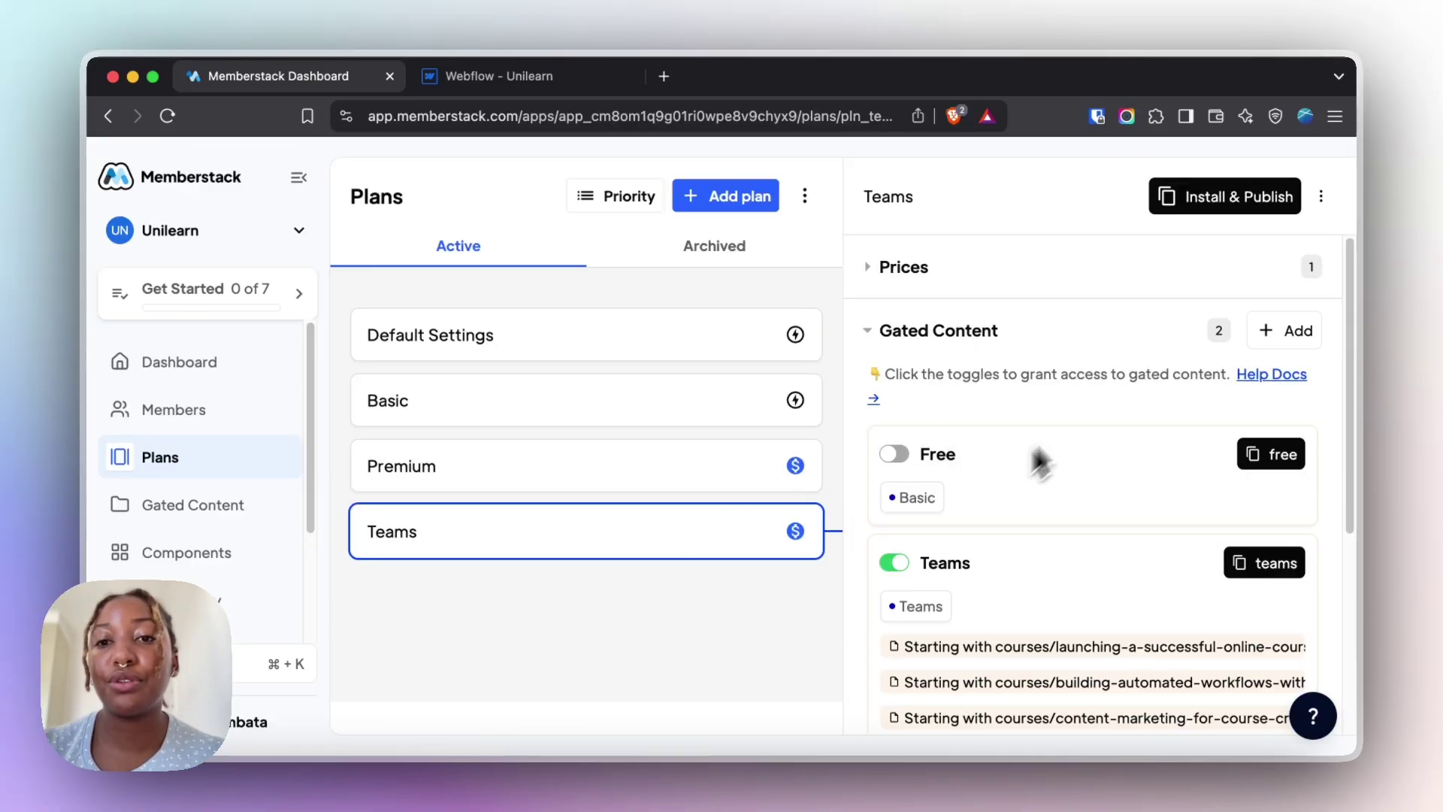
{"action": "scroll", "coordinate": [1067, 421], "scroll_direction": "down", "scroll_amount": 3}
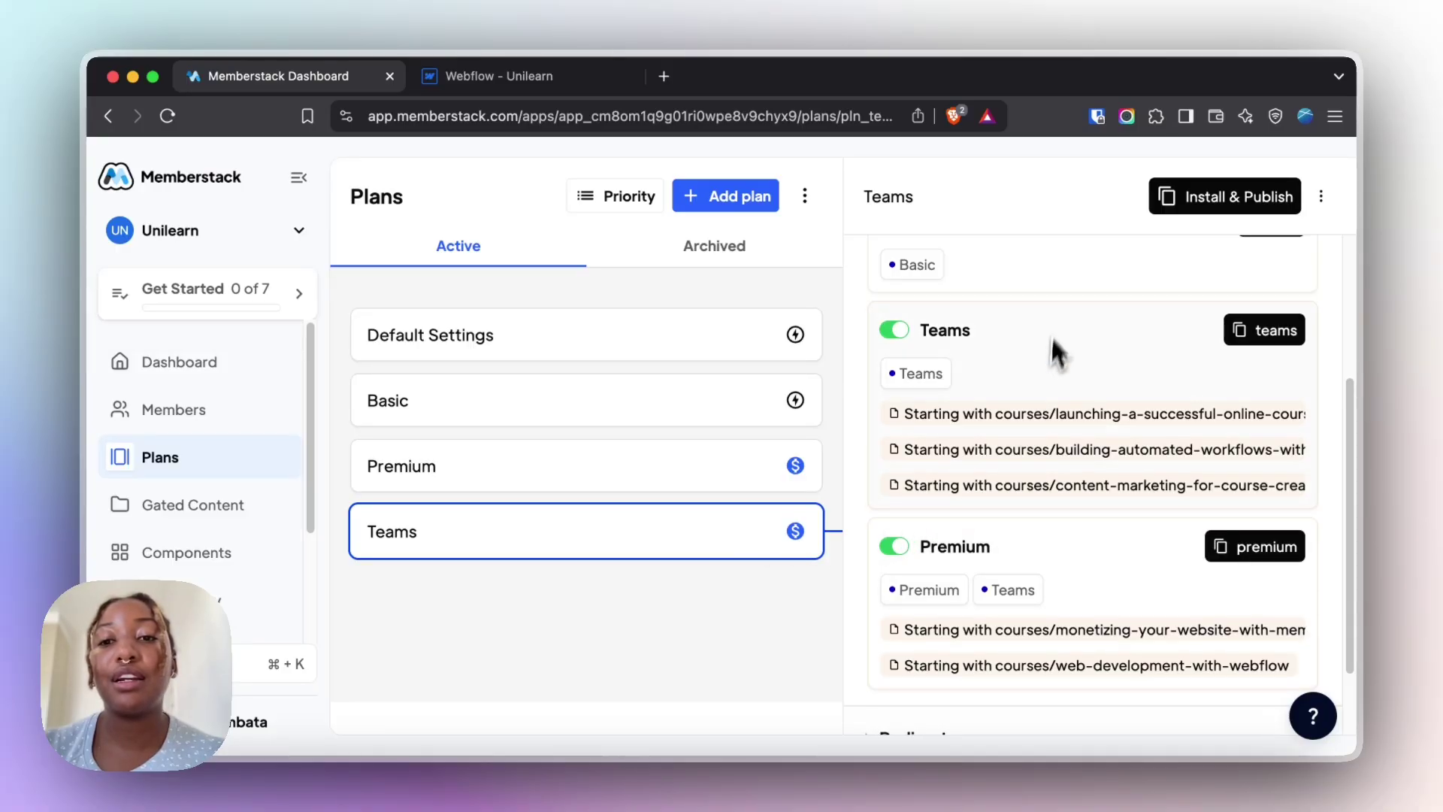
{"action": "scroll", "coordinate": [1033, 571], "scroll_direction": "up", "scroll_amount": 4}
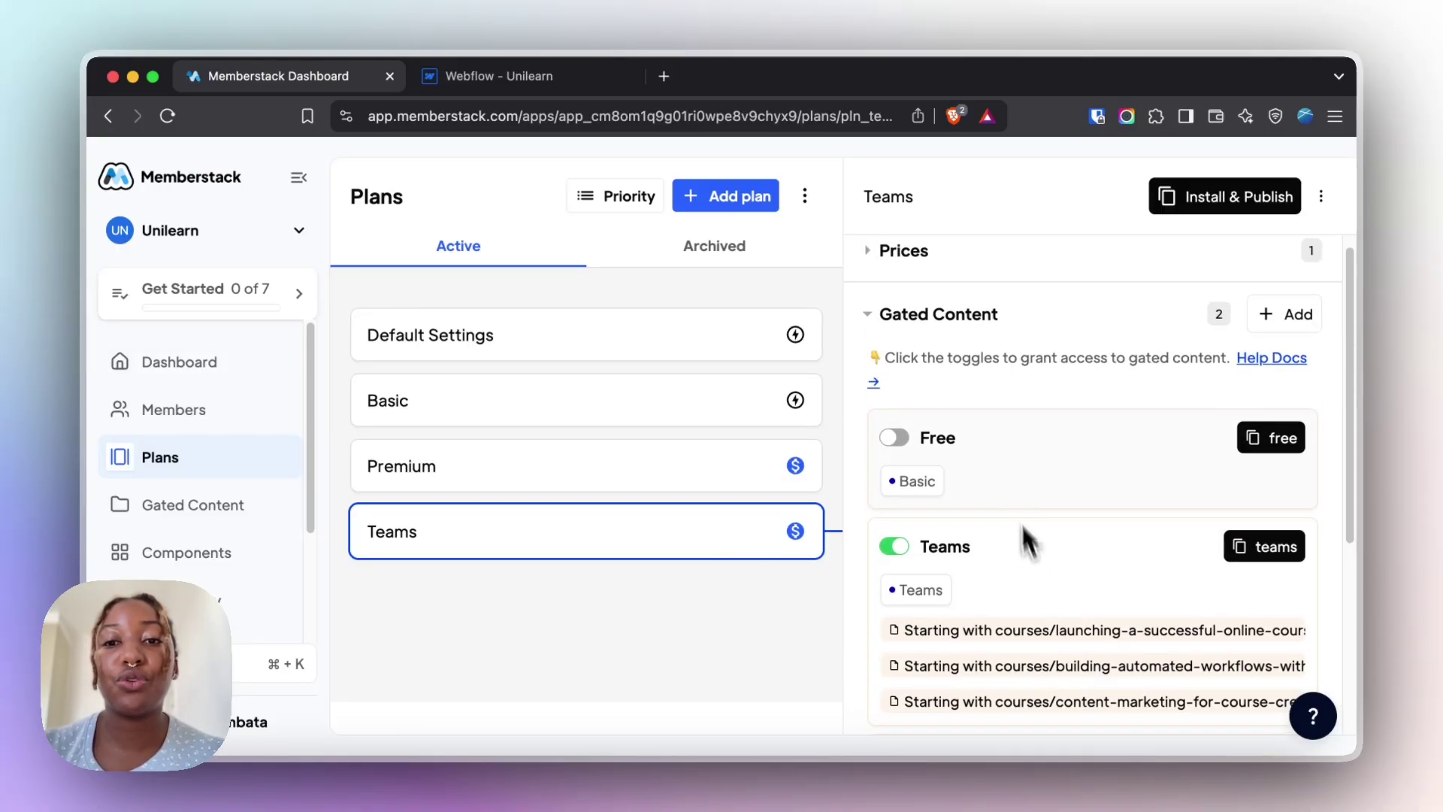
- Return to the Gated Content list and look over the Premium and Teams entries
{"action": "left_click", "coordinate": [155, 505]}
{"action": "scroll", "coordinate": [944, 505], "scroll_direction": "down", "scroll_amount": 2}
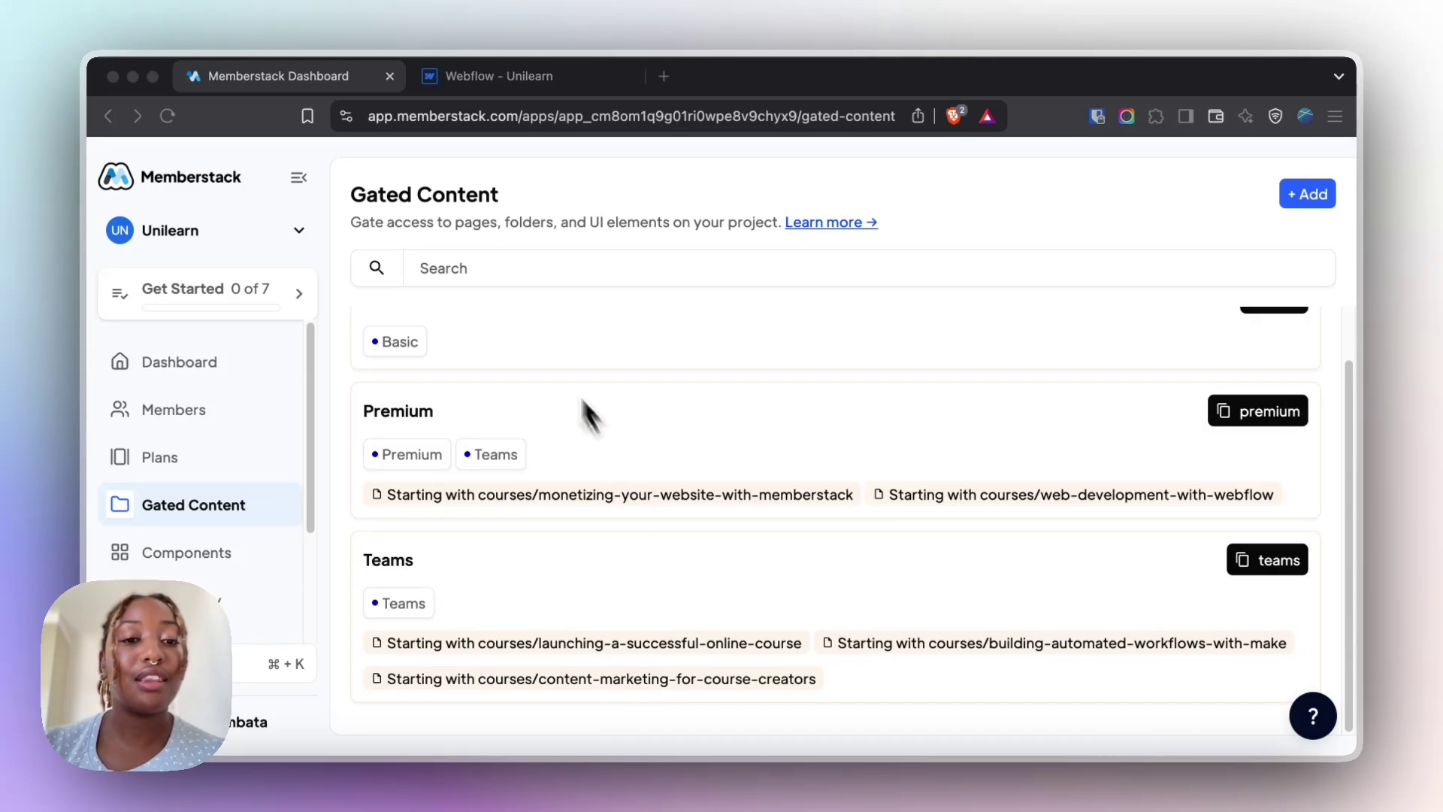
- Switch to the Webflow Designer and look through the Web Development with Webflow course page from the header to the testimonials
{"action": "left_click", "coordinate": [503, 79]}
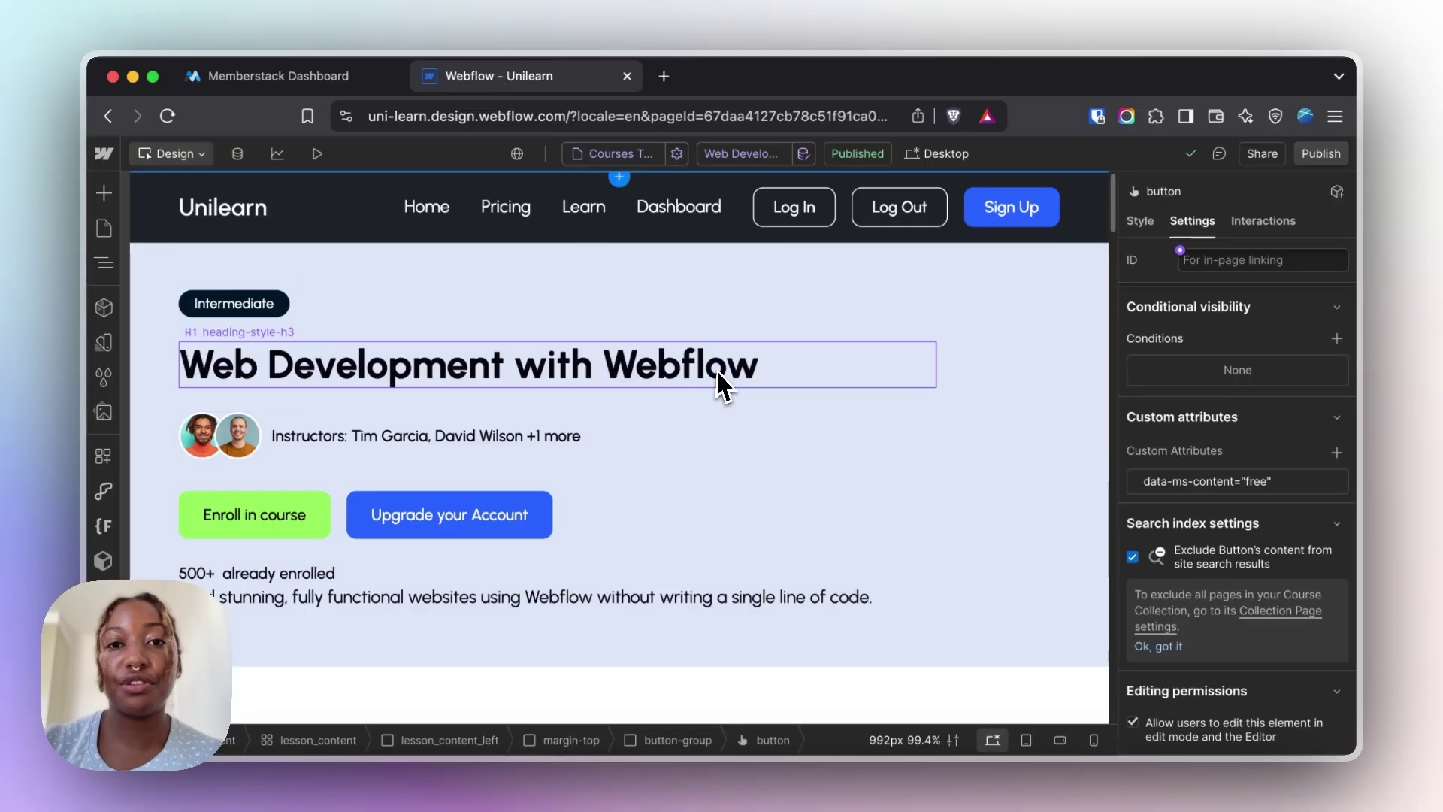
{"action": "scroll", "coordinate": [723, 357], "scroll_direction": "down", "scroll_amount": 2}
{"action": "scroll", "coordinate": [721, 353], "scroll_direction": "down", "scroll_amount": 10}
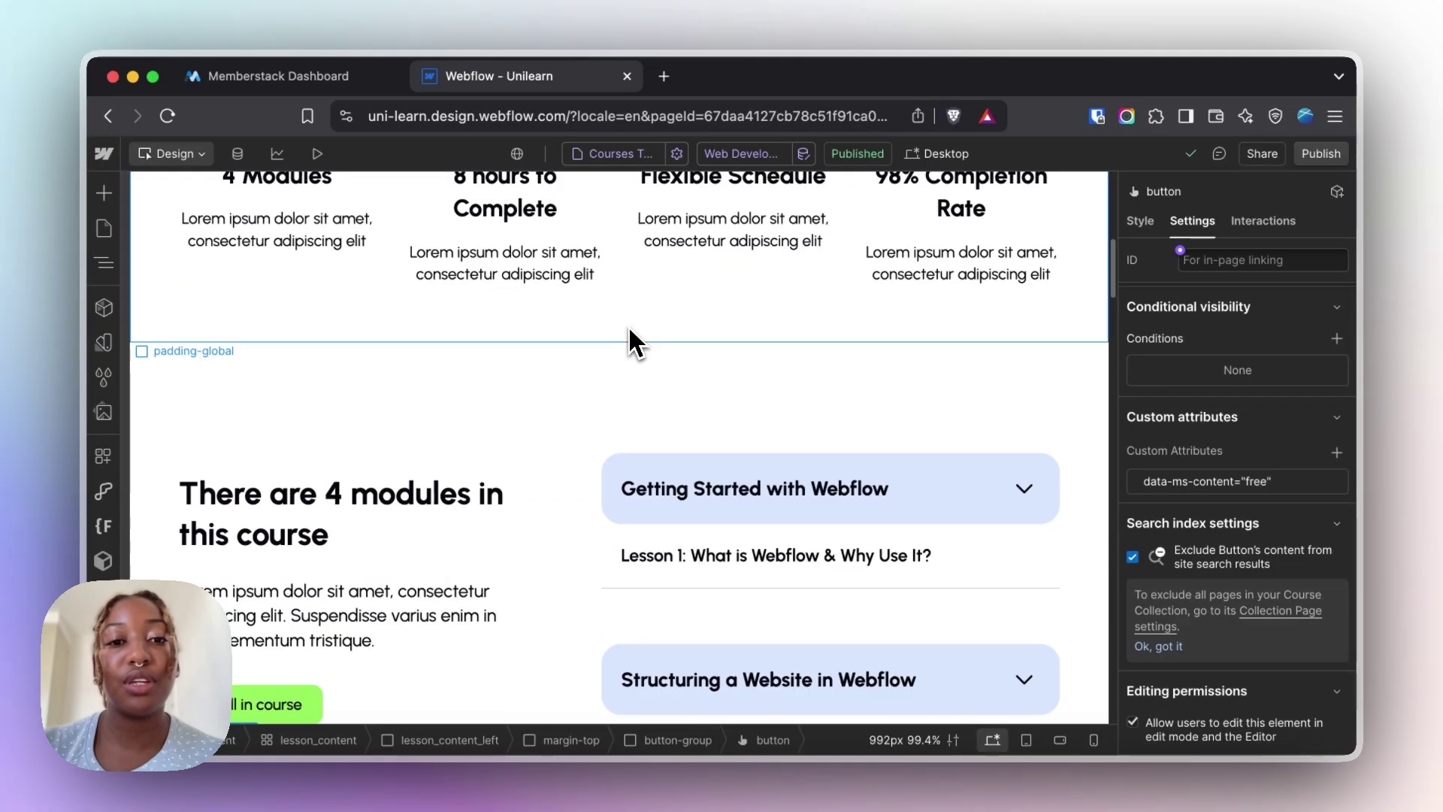
{"action": "scroll", "coordinate": [601, 346], "scroll_direction": "down", "scroll_amount": 10}
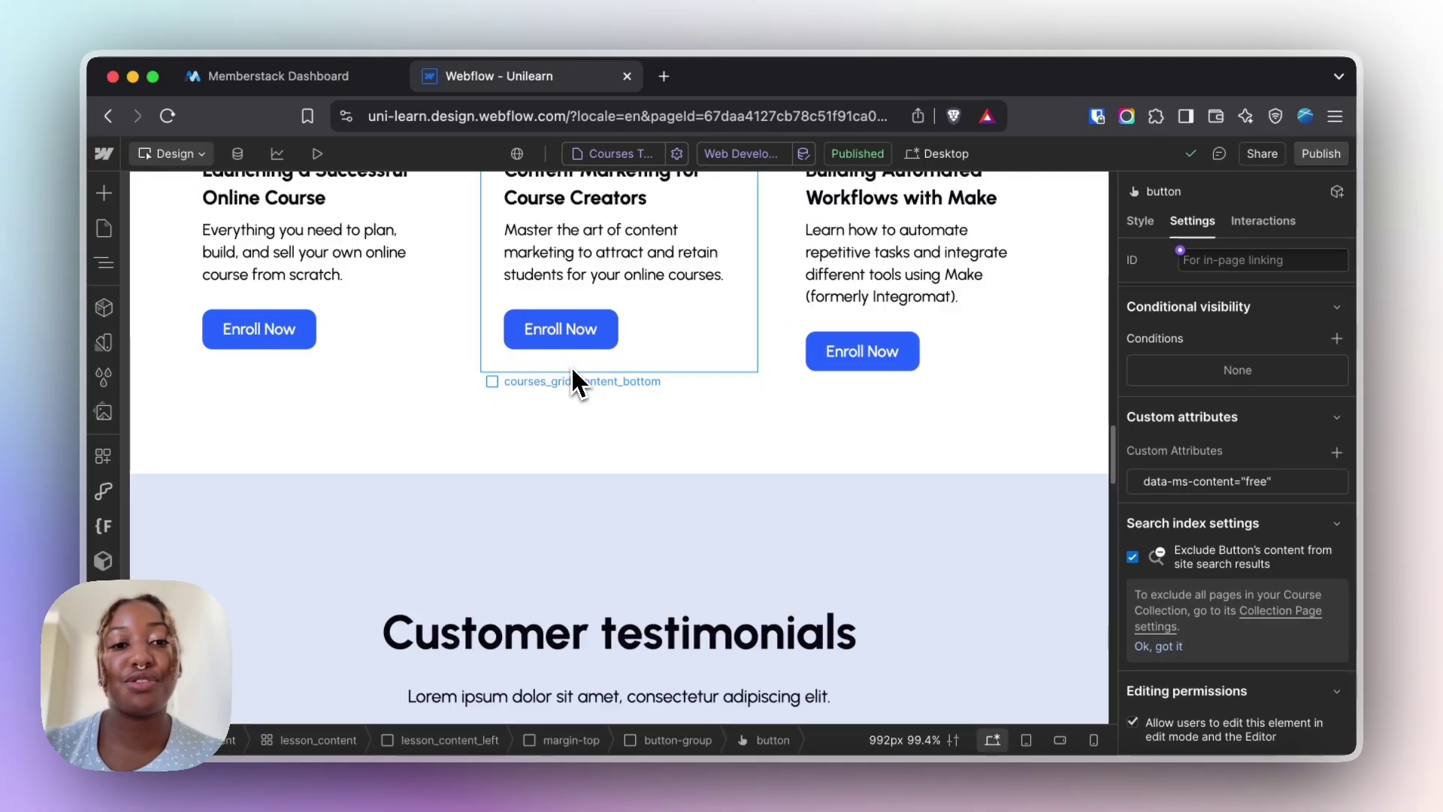
{"action": "scroll", "coordinate": [575, 376], "scroll_direction": "up", "scroll_amount": 15}
{"action": "scroll", "coordinate": [579, 421], "scroll_direction": "up", "scroll_amount": 10}
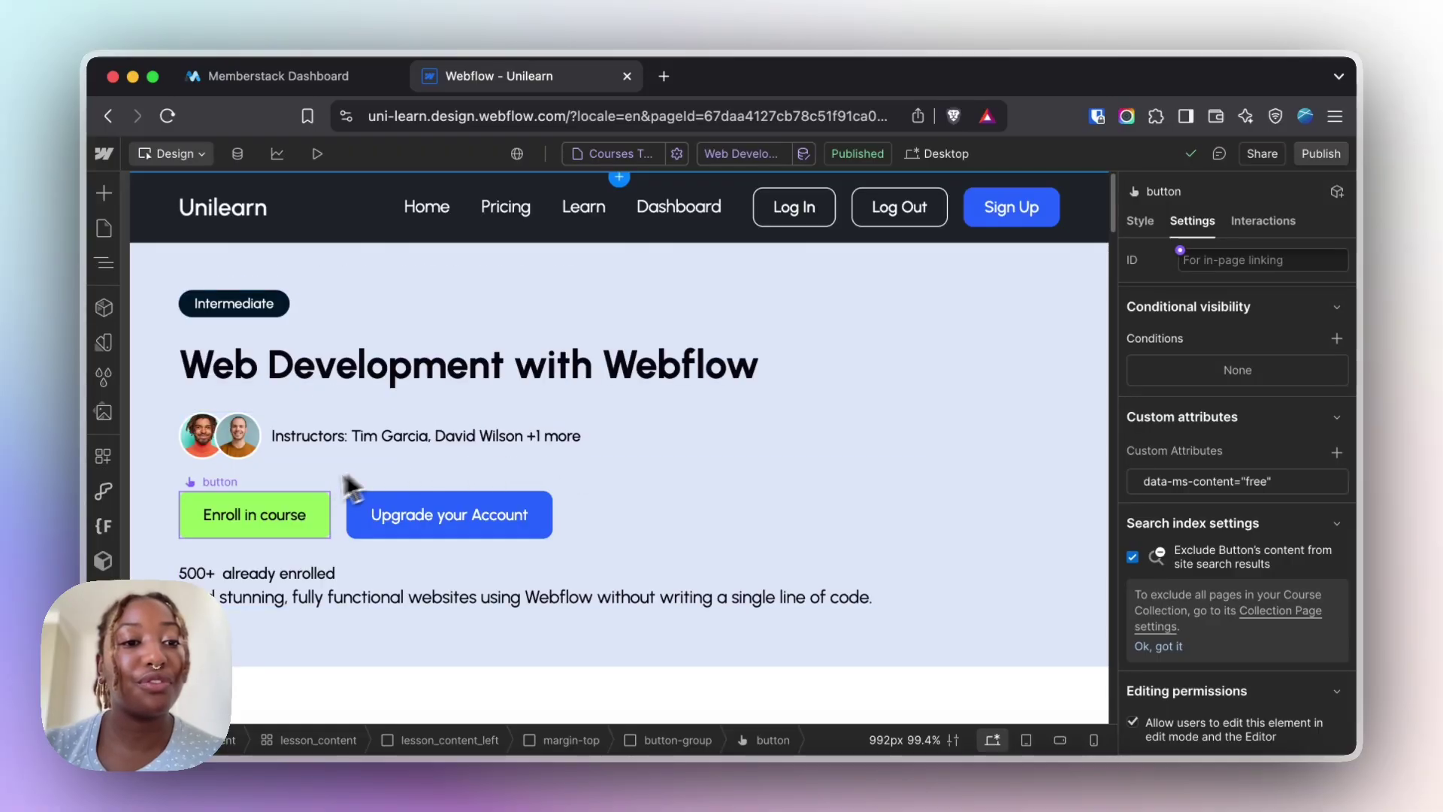
- Inspect the settings of the header's Enroll in course button, and check the Upgrade your Account button's link and custom attributes
{"action": "left_click", "coordinate": [304, 496]}
{"action": "scroll", "coordinate": [1248, 504], "scroll_direction": "down", "scroll_amount": 6}
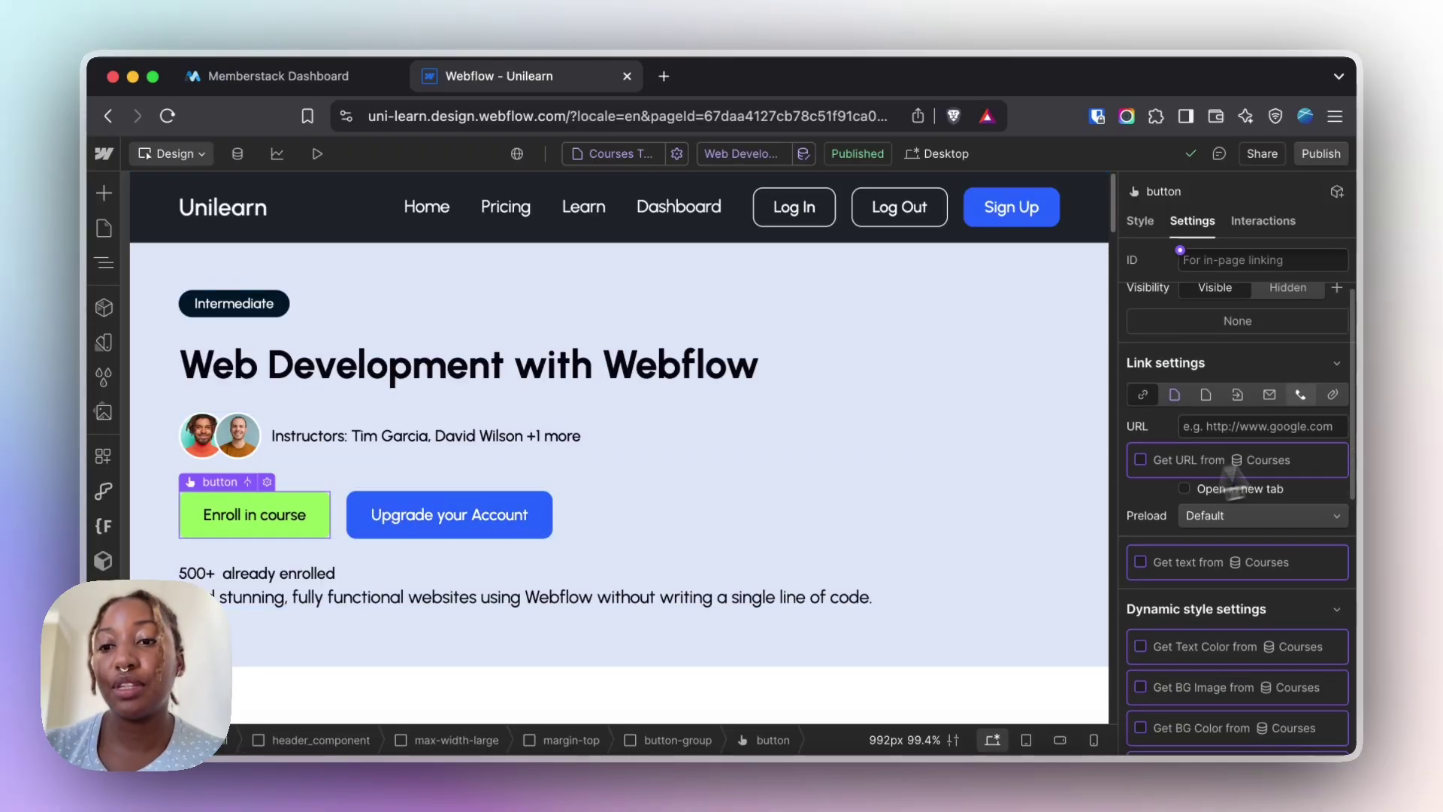
{"action": "left_click", "coordinate": [371, 517]}
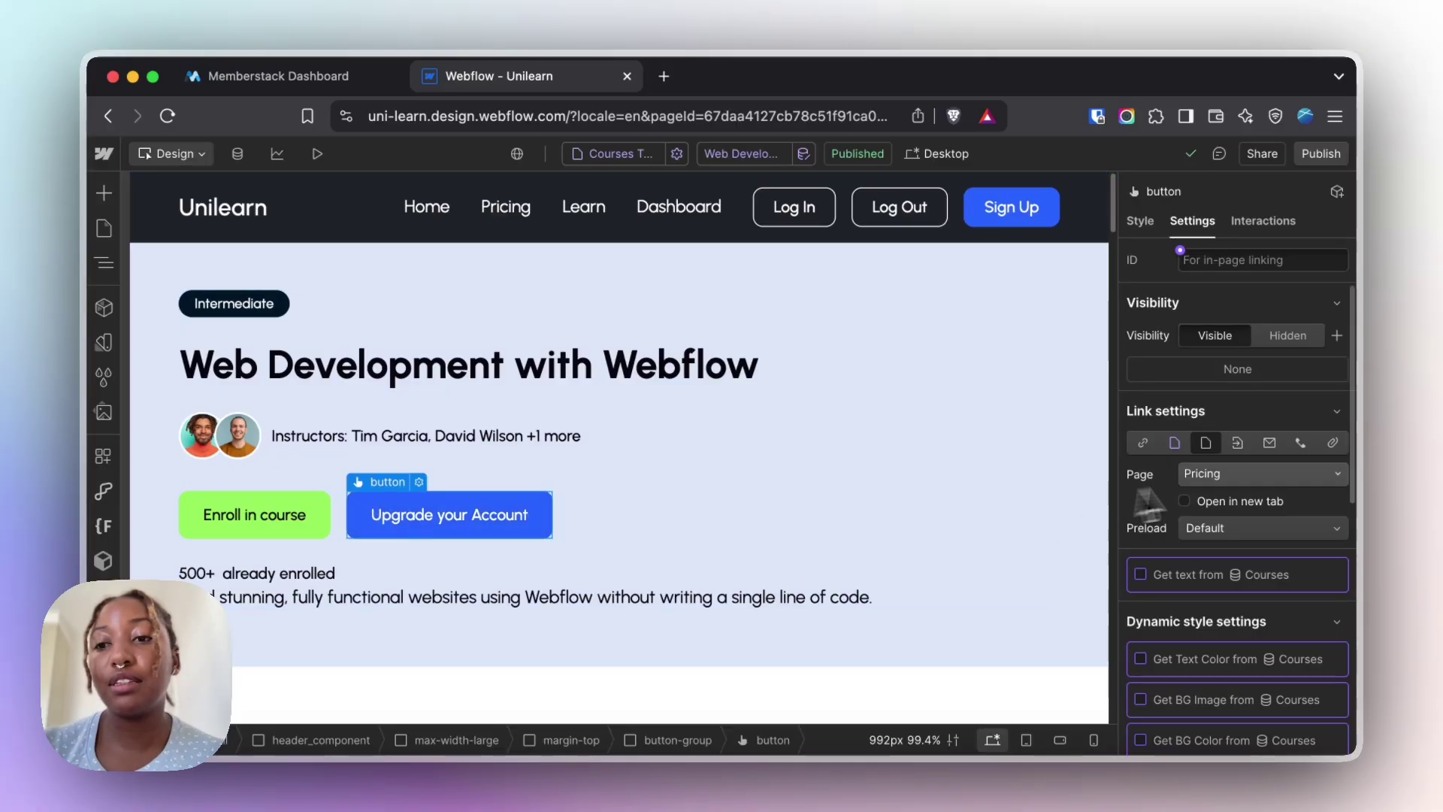
{"action": "scroll", "coordinate": [1220, 508], "scroll_direction": "down", "scroll_amount": 6}
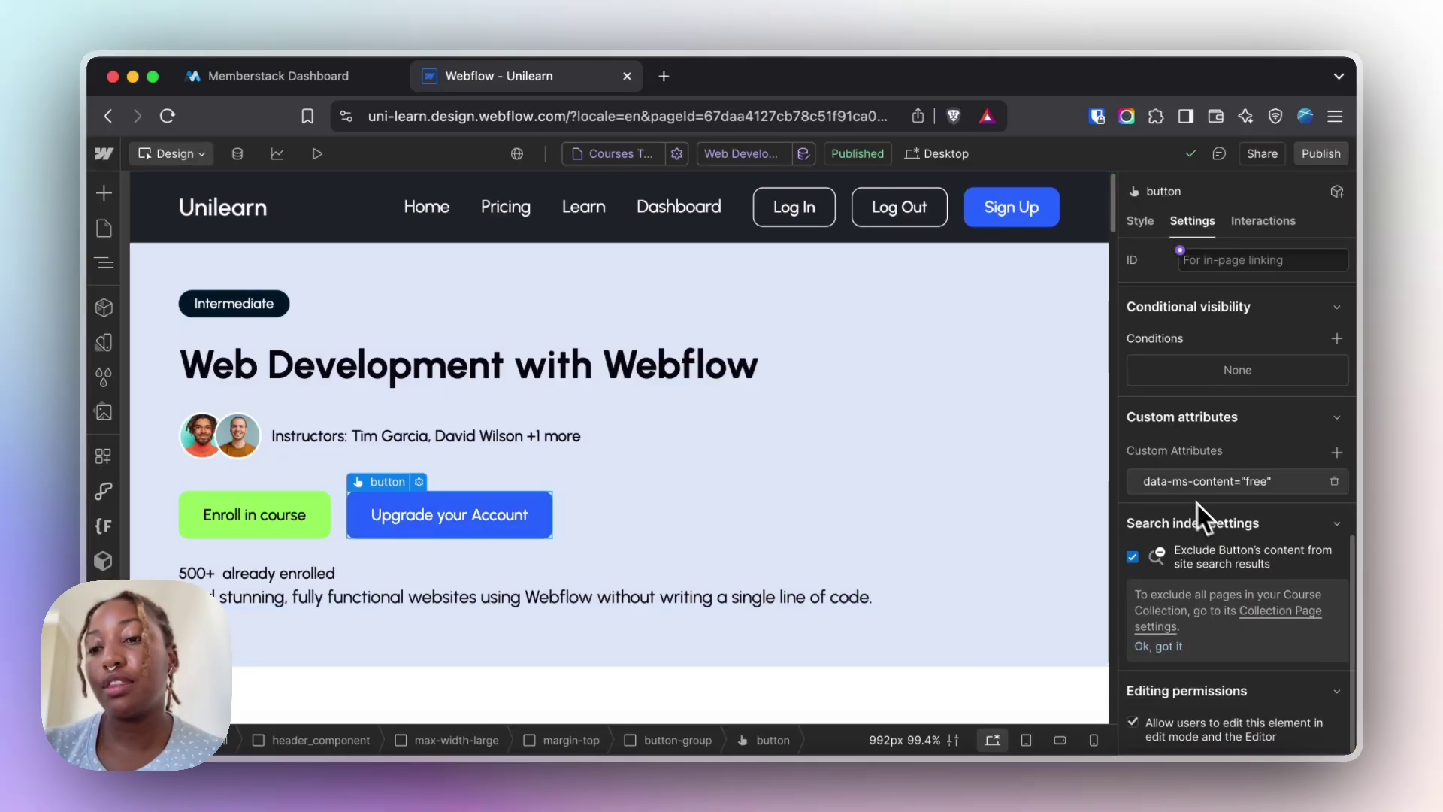
{"action": "scroll", "coordinate": [950, 509], "scroll_direction": "down", "scroll_amount": 5}
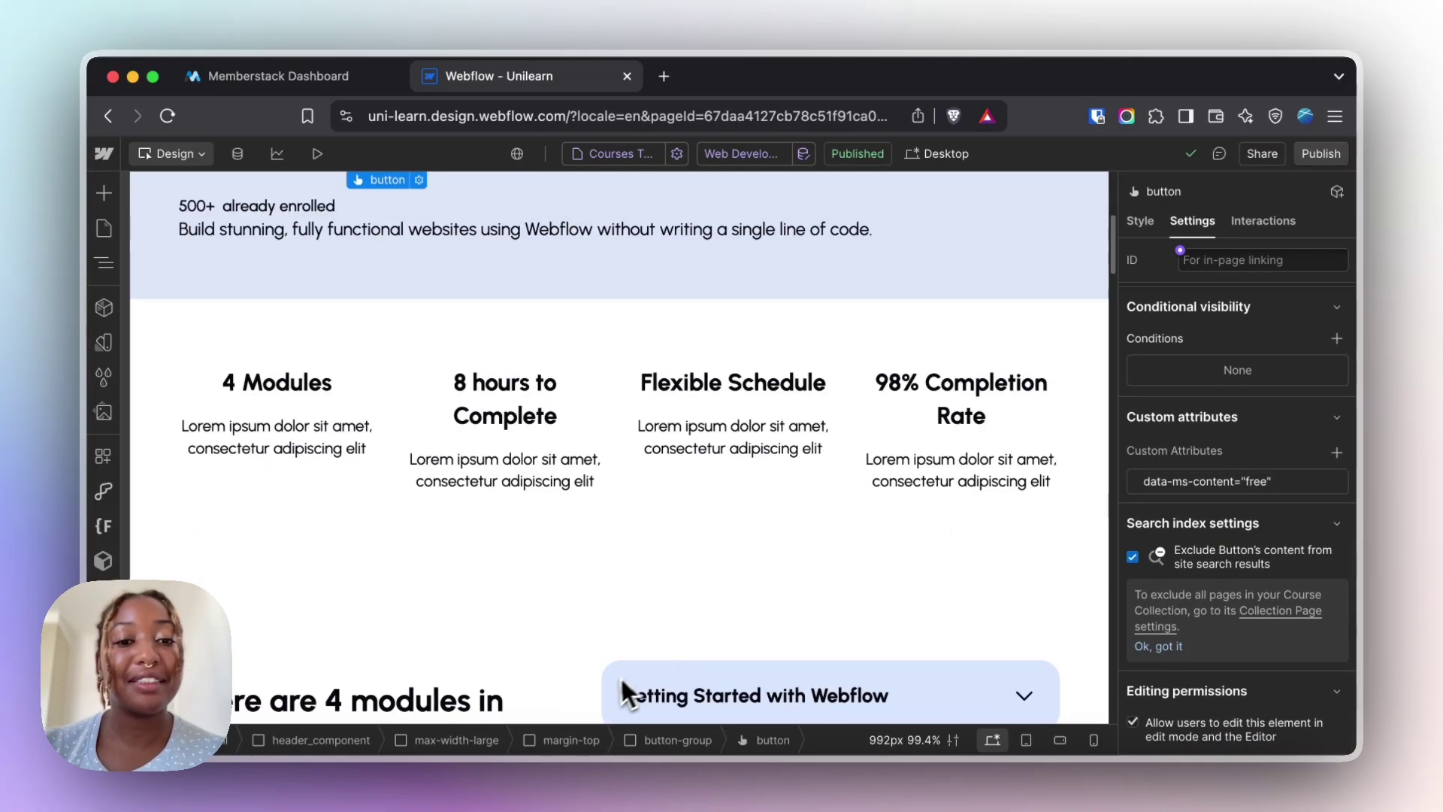